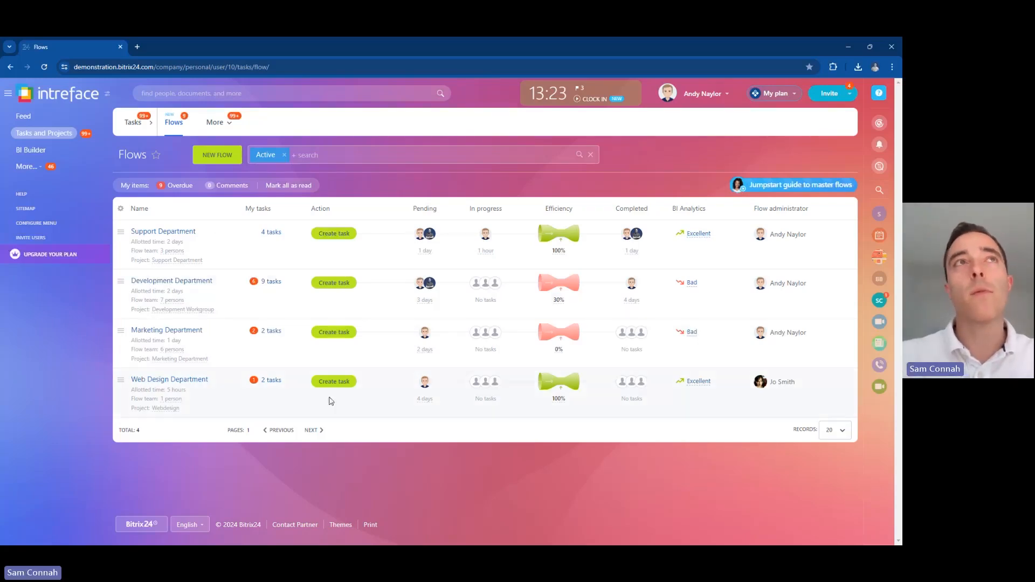
Step: Check who is on the Support Department and Development Department flow teams
click(169, 252)
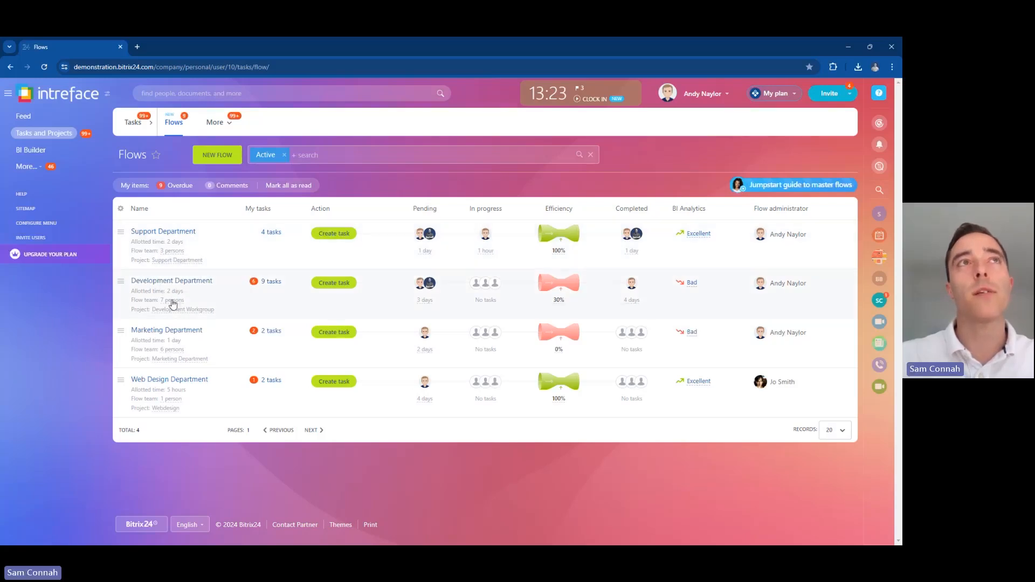
click(180, 302)
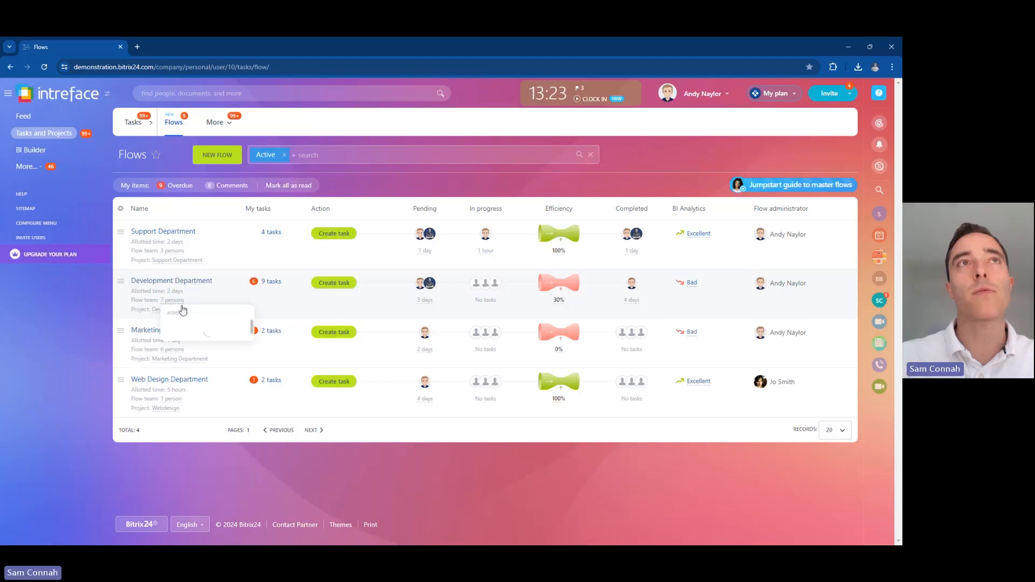
drag(252, 332, 251, 330)
click(175, 302)
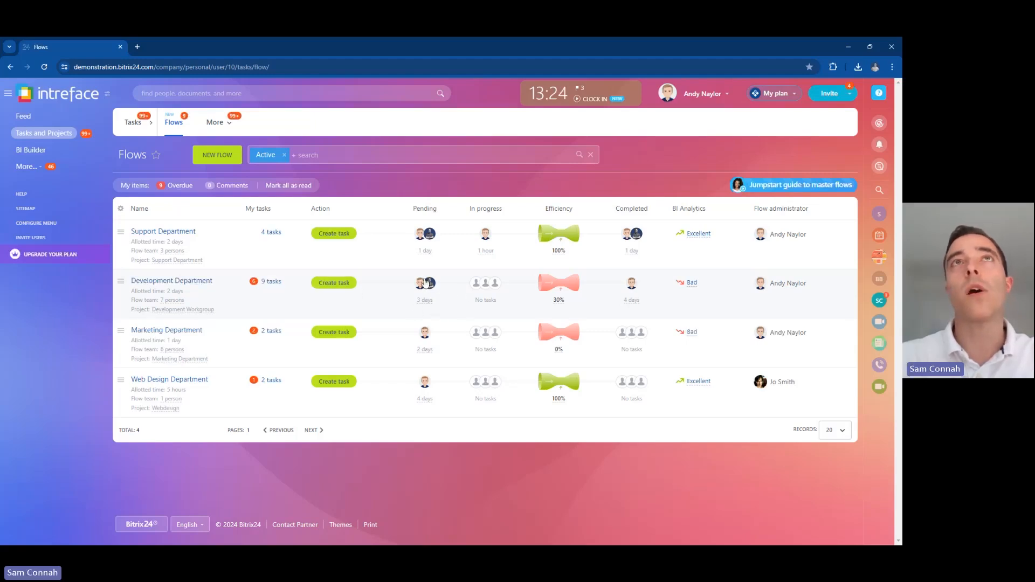
Step: Review the efficiency graphic, then list the Development Department flow's 9 tasks
mouse_move(548, 293)
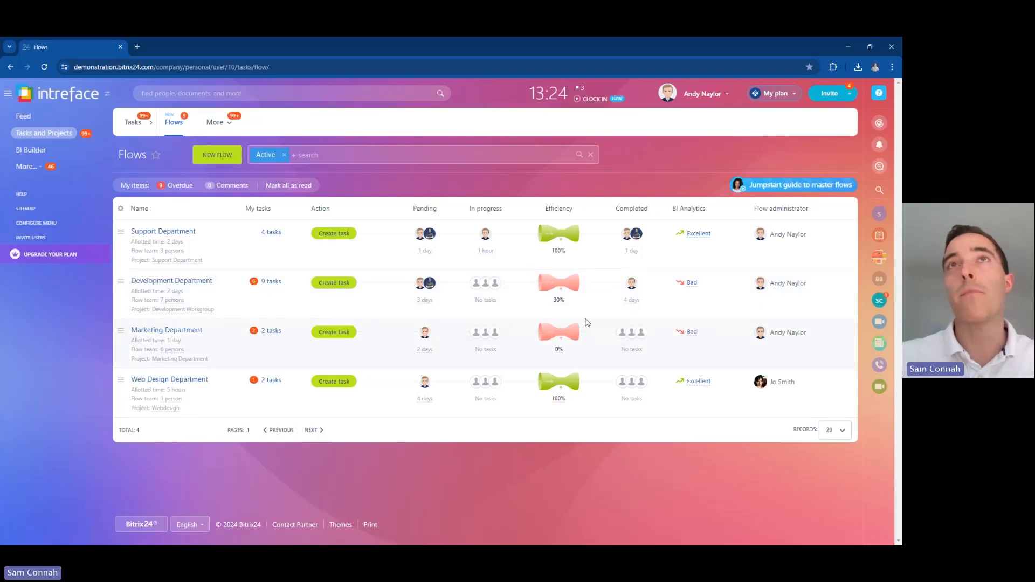
mouse_move(586, 286)
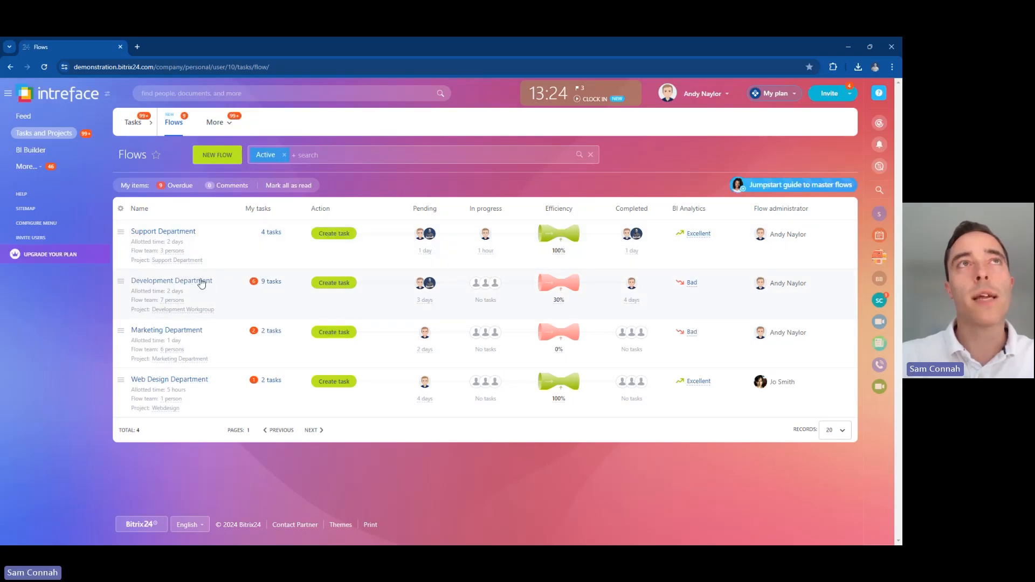
click(272, 282)
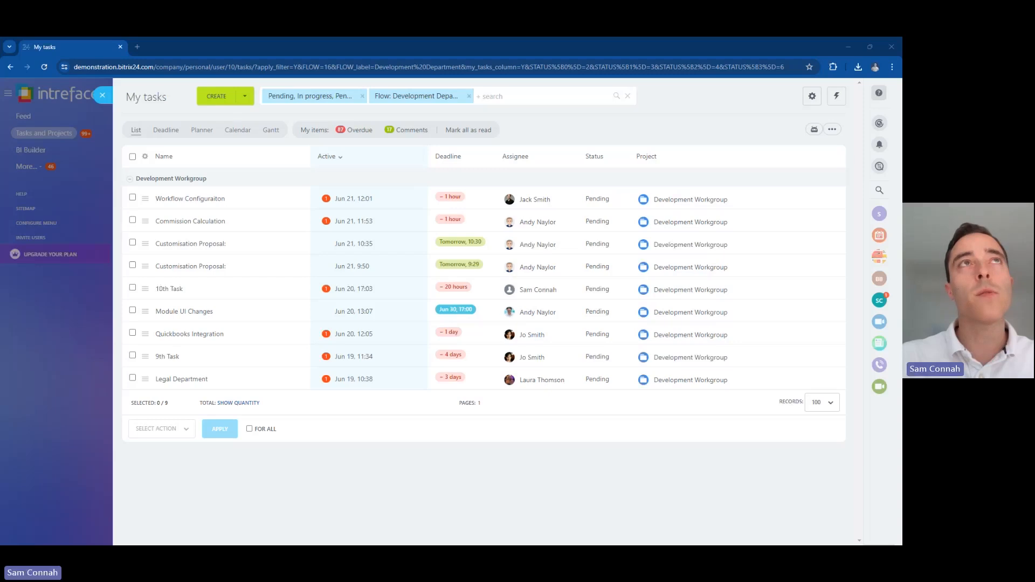
Step: View the Development Department tasks by Deadline and on the Planner, then close the panel
click(168, 131)
click(203, 130)
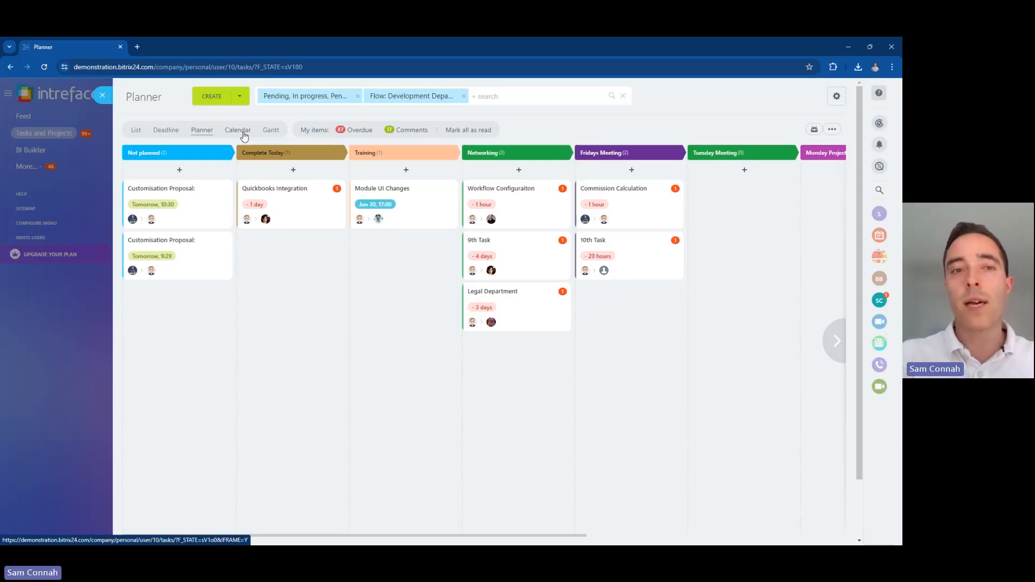
click(104, 96)
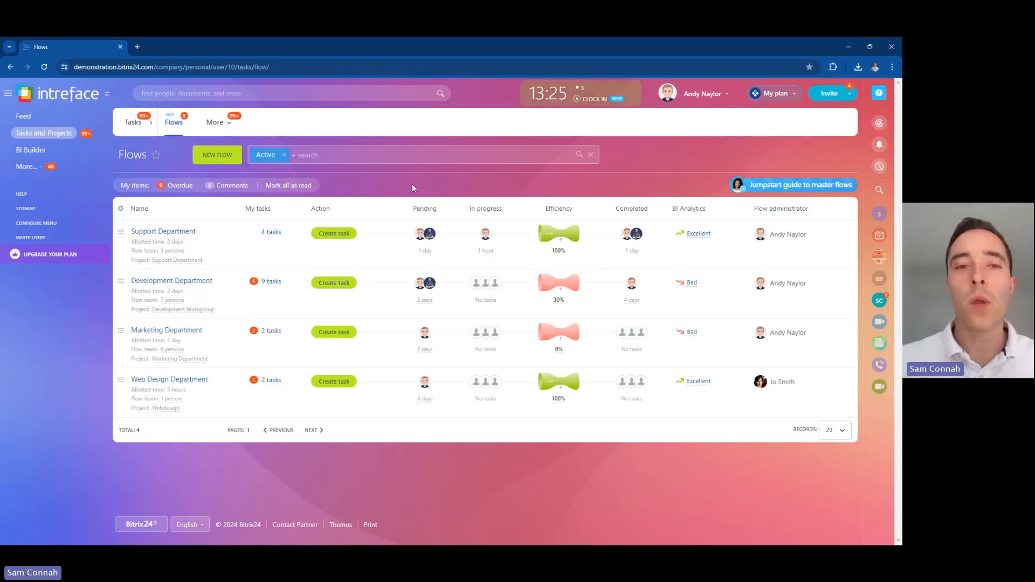
Step: Start a new flow named 'Legal Department'
click(208, 157)
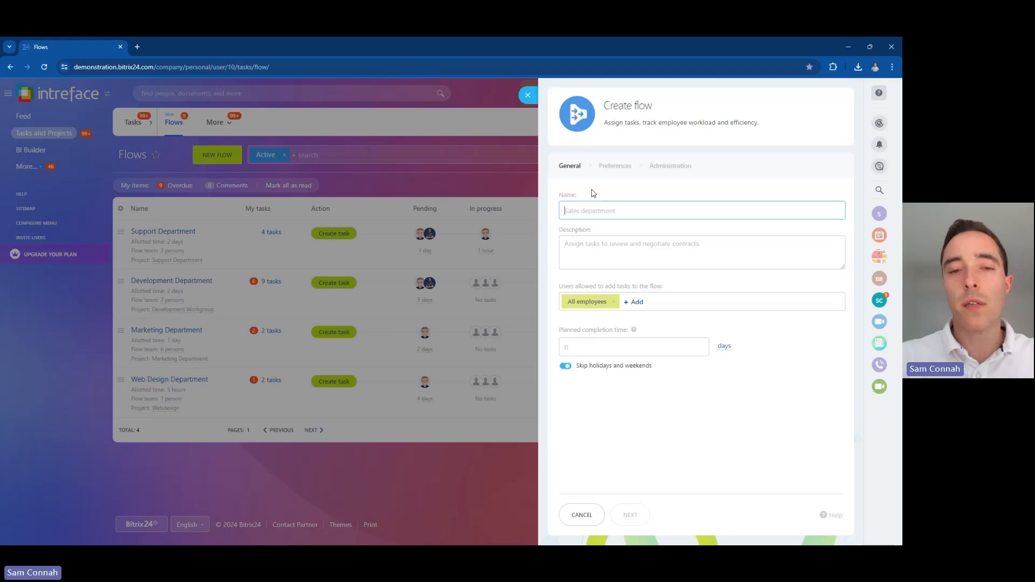
text(Le)
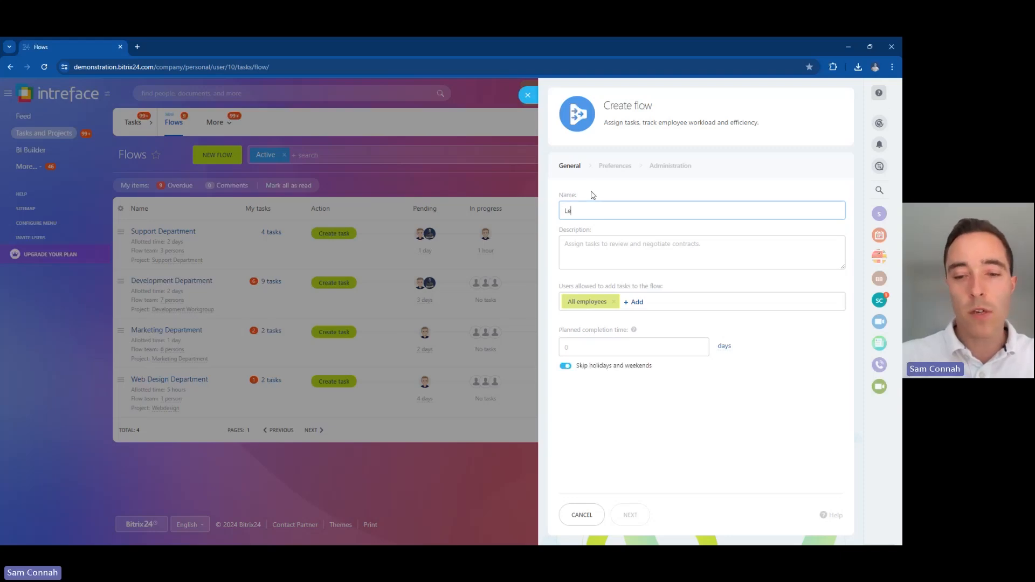
text(gal Depa)
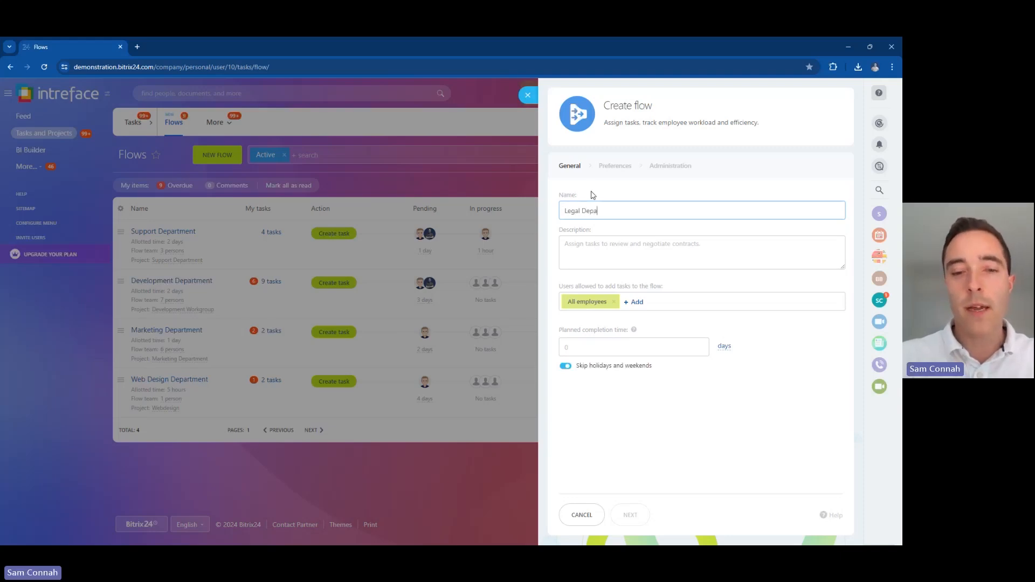
text(rtment)
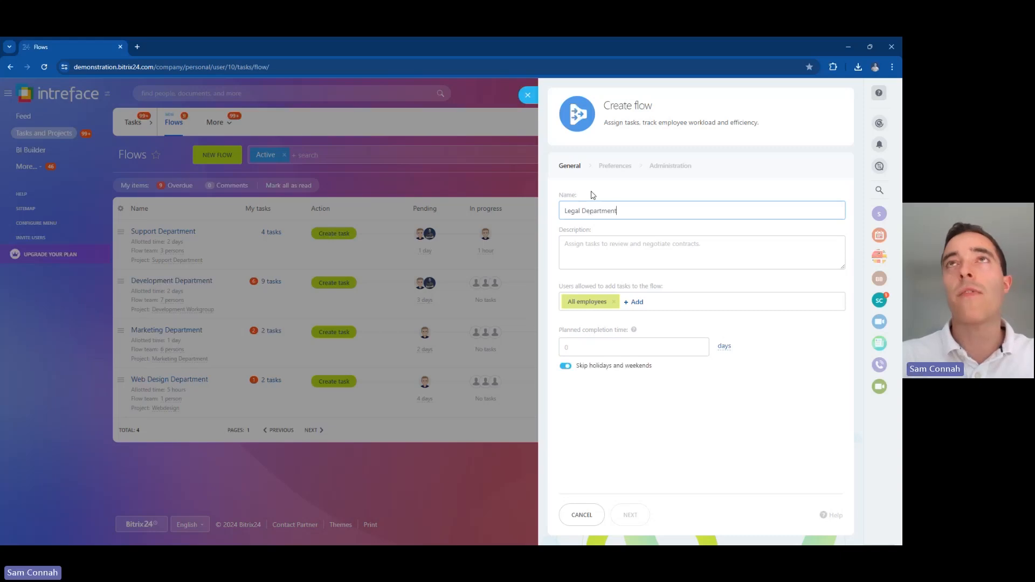
key(Tab)
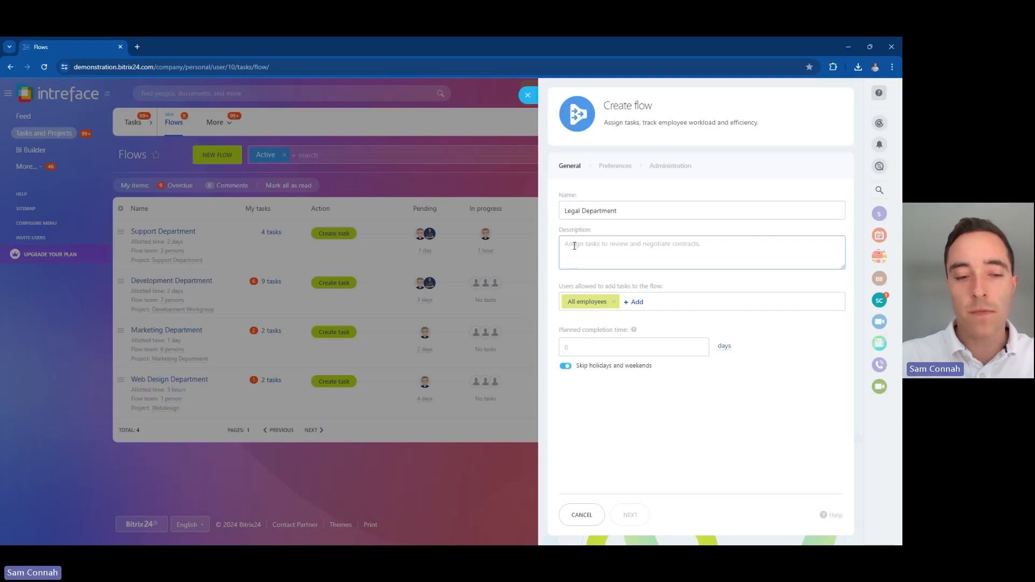
Step: Describe the flow as 'Contract reviews to be submitted to the legal department', keeping All employees as submitters
text(Con)
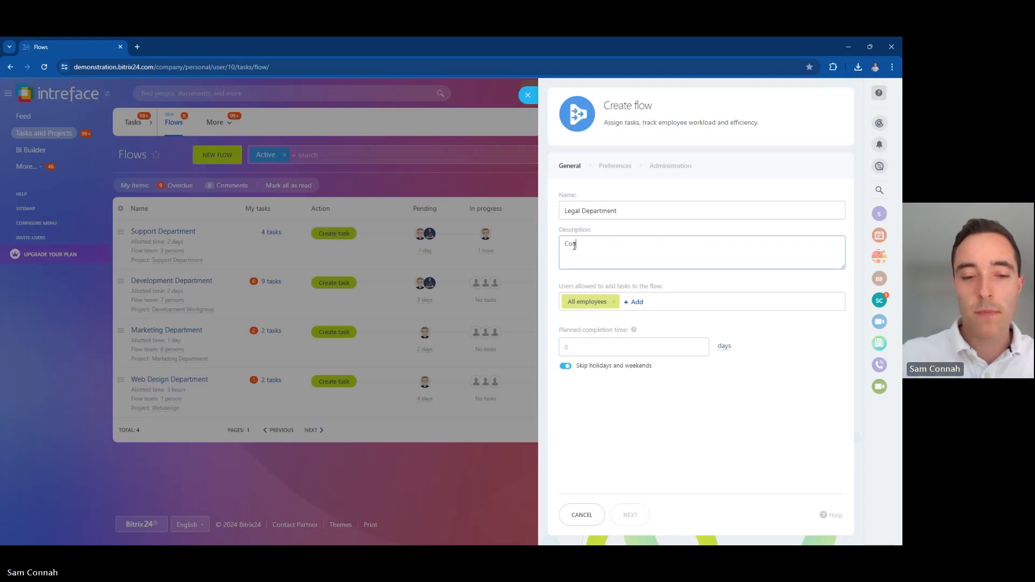
text(tract reviews to)
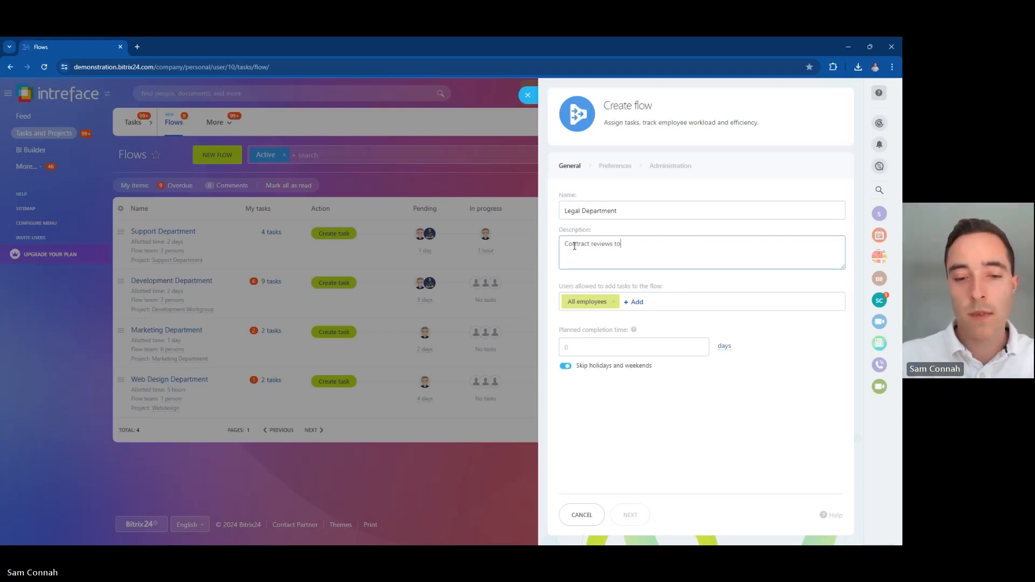
text( be submitted )
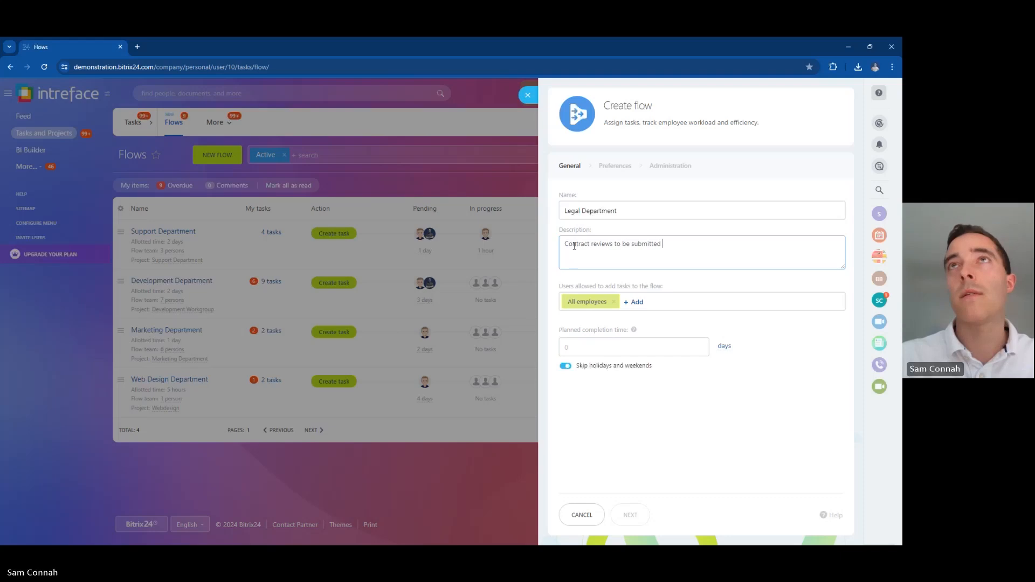
text(to the legal)
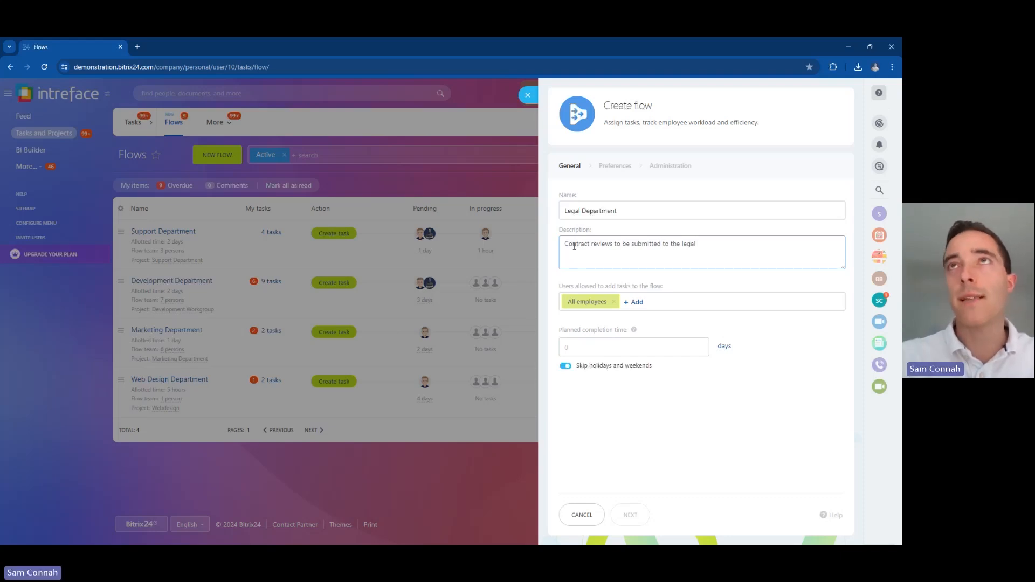
text( department)
drag(559, 285, 673, 286)
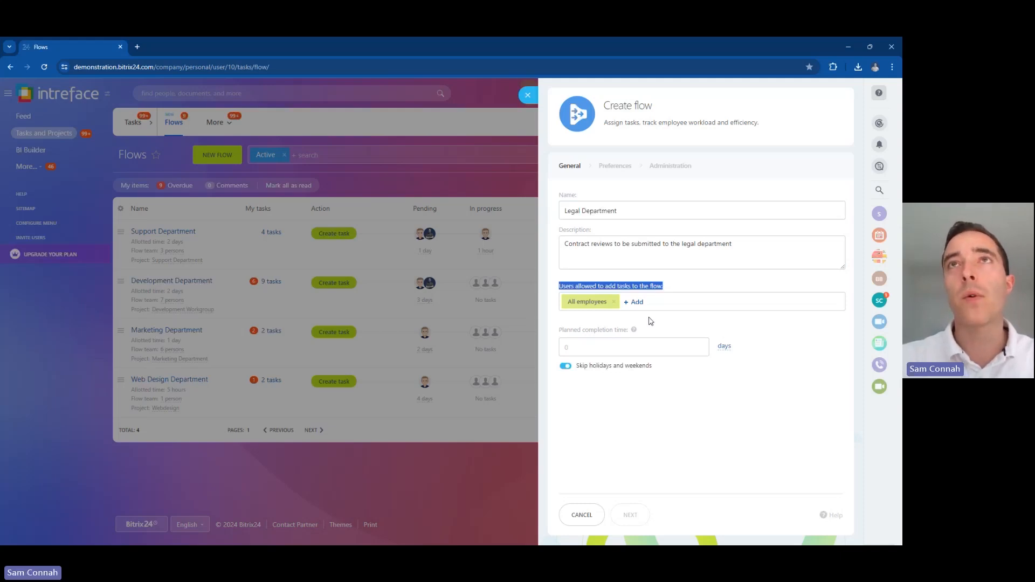
click(635, 302)
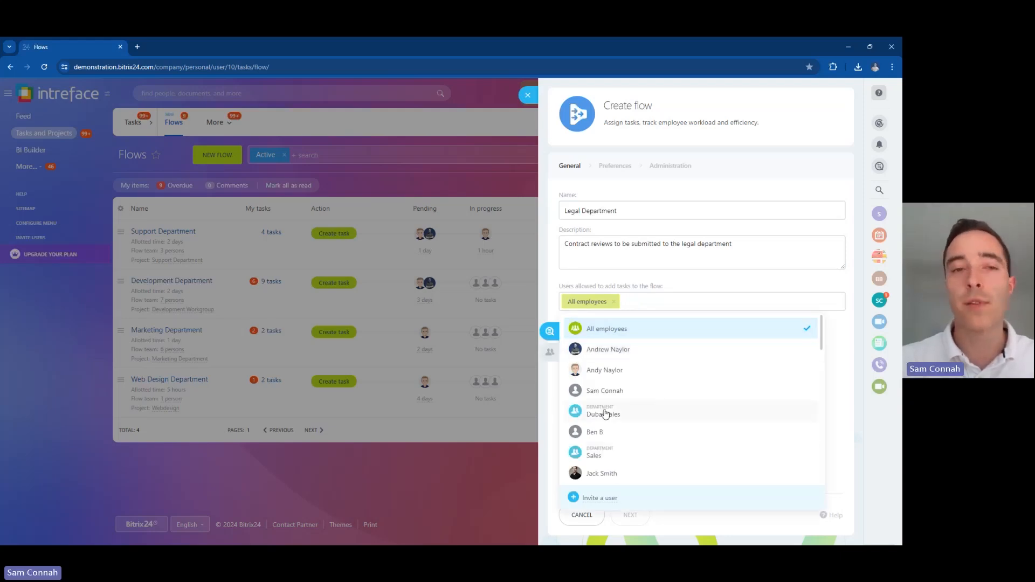
click(548, 352)
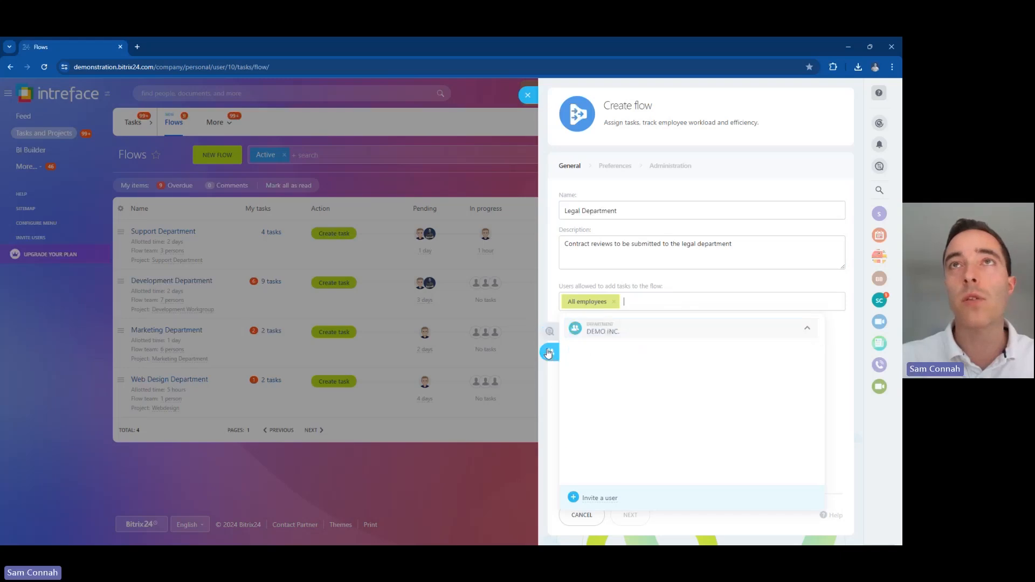
click(677, 281)
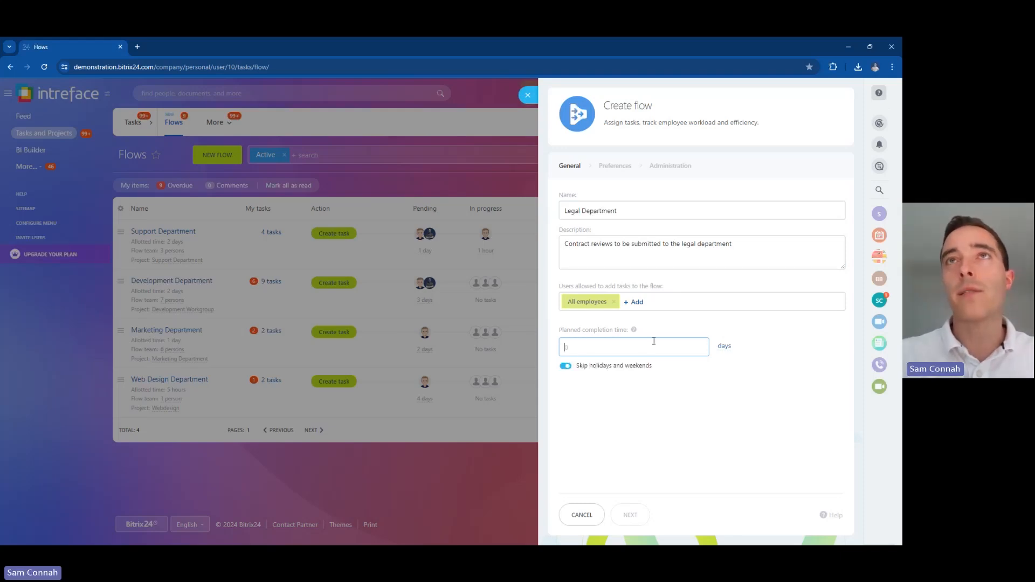
Step: Set the Legal Department flow's planned completion time to 3 days
click(725, 347)
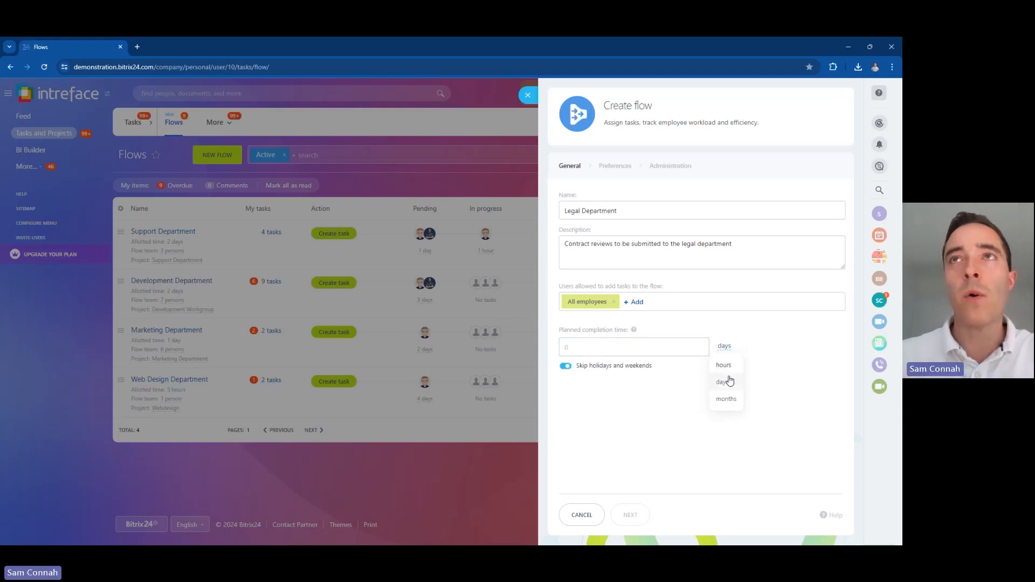
click(601, 347)
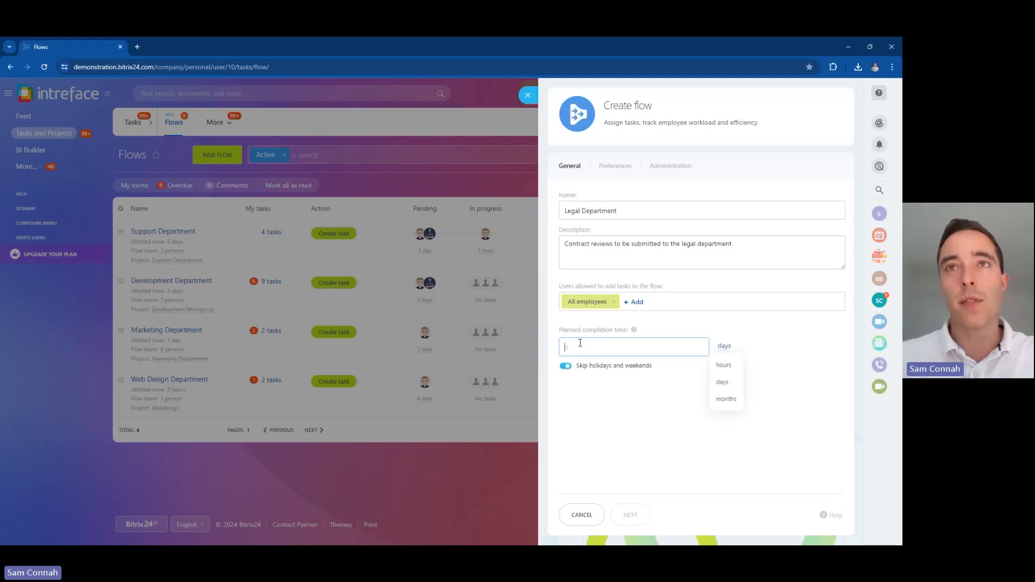
text(3)
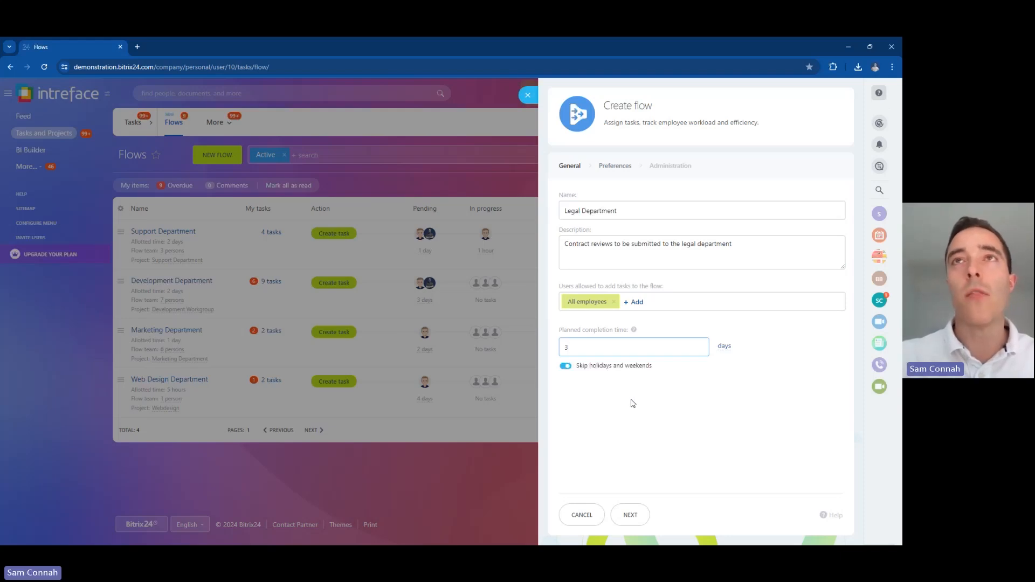
drag(647, 366, 576, 367)
click(662, 370)
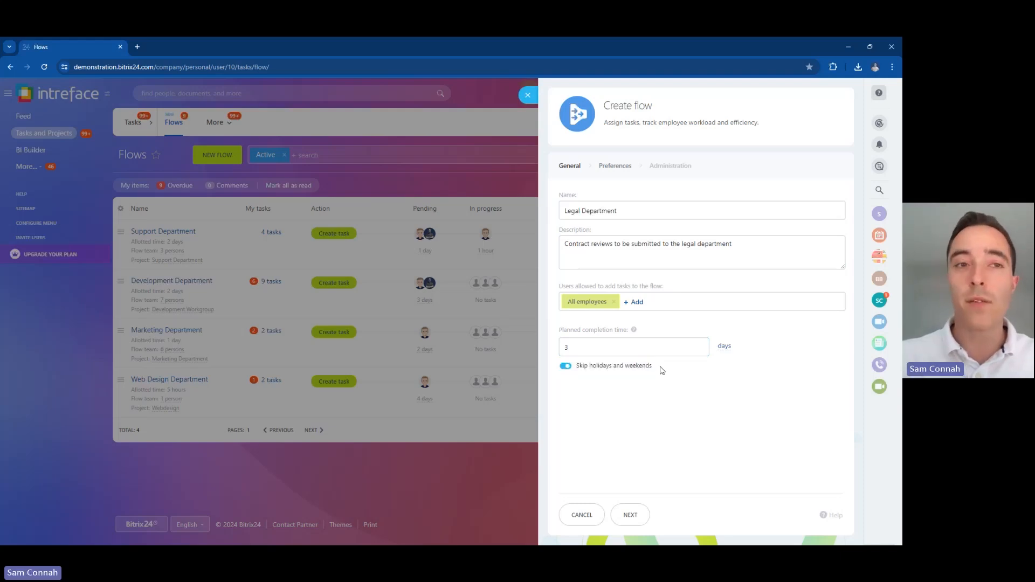
Step: Go to the Preferences step and pick people for the Use queue flow team
click(629, 514)
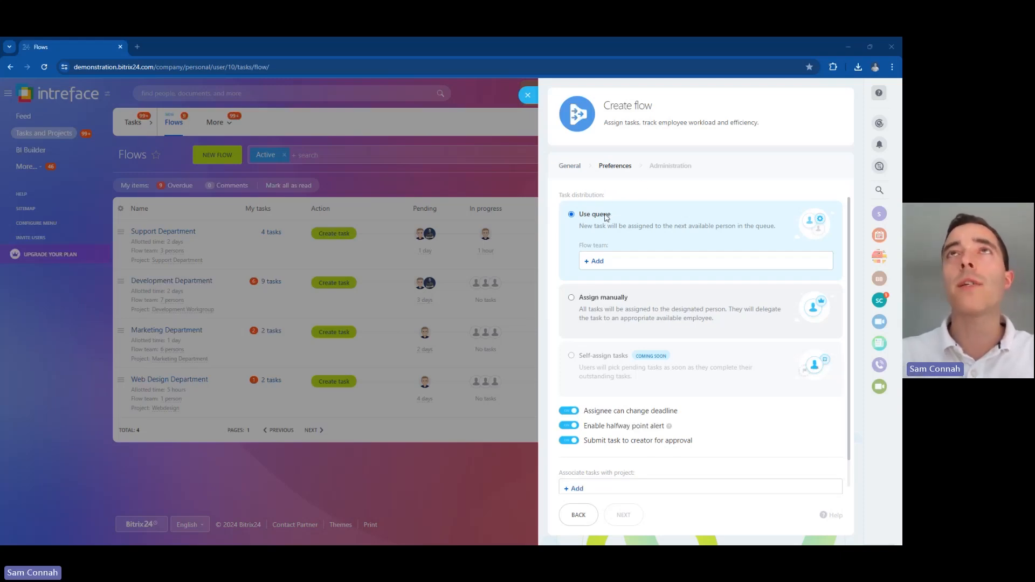
drag(606, 265, 618, 241)
click(617, 239)
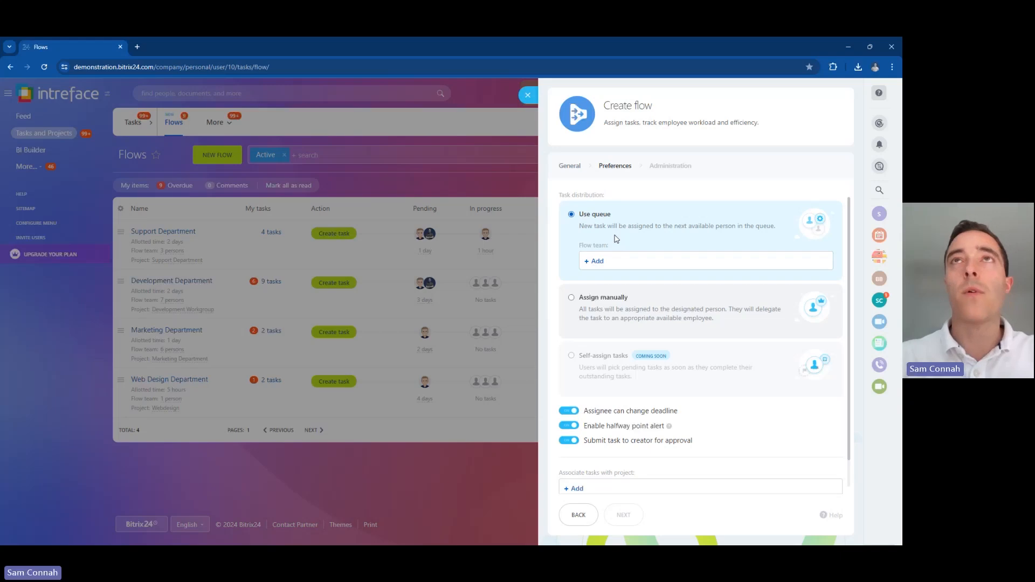
click(597, 262)
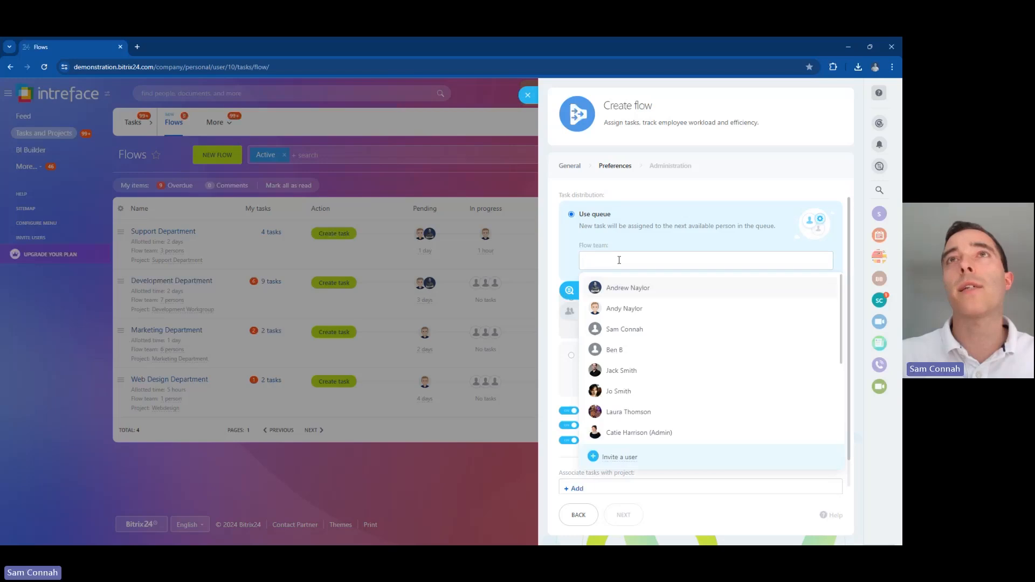
Step: Add five people to the Legal Department flow's queue team
click(617, 291)
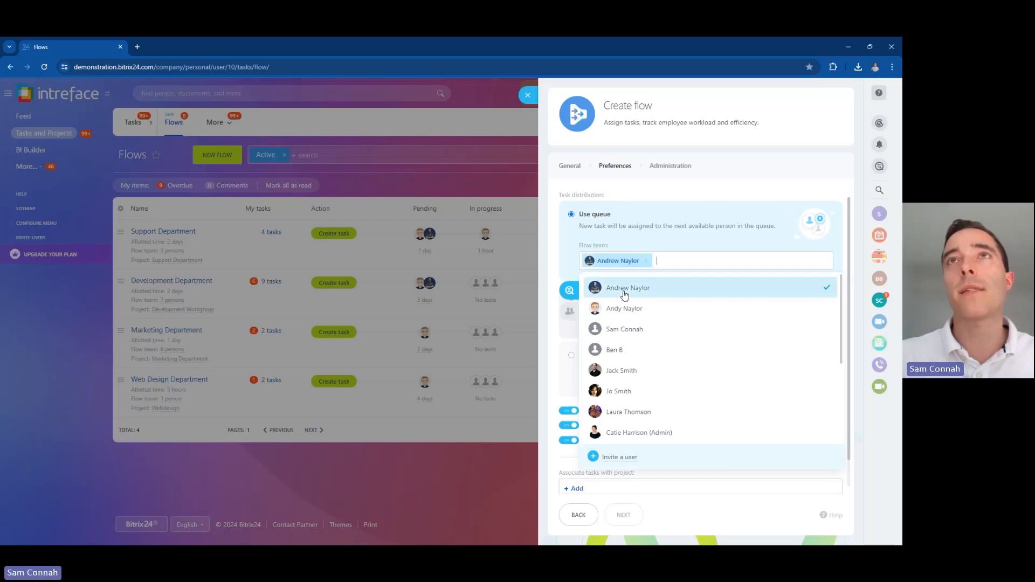
click(617, 332)
click(618, 407)
click(619, 388)
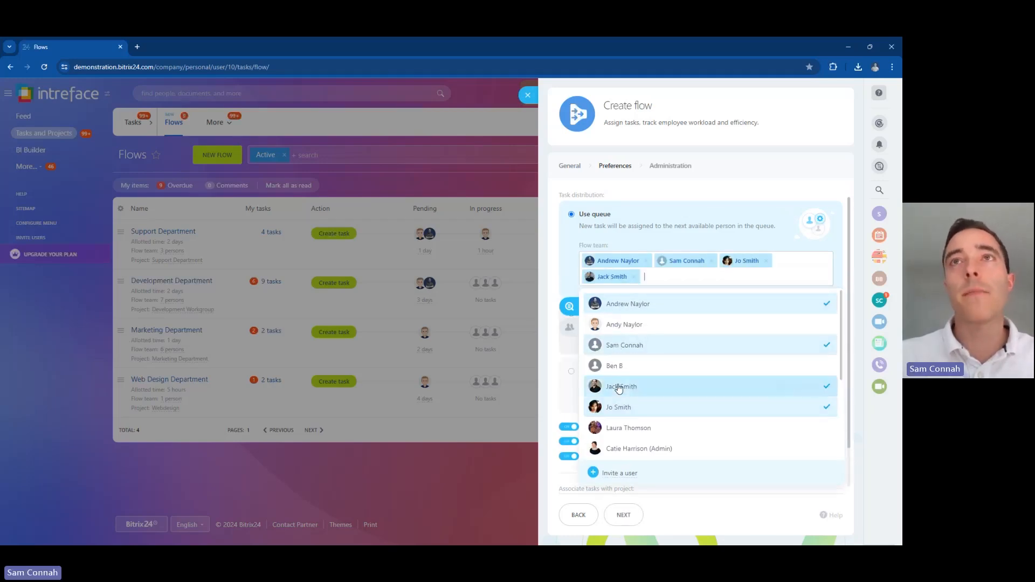
click(620, 441)
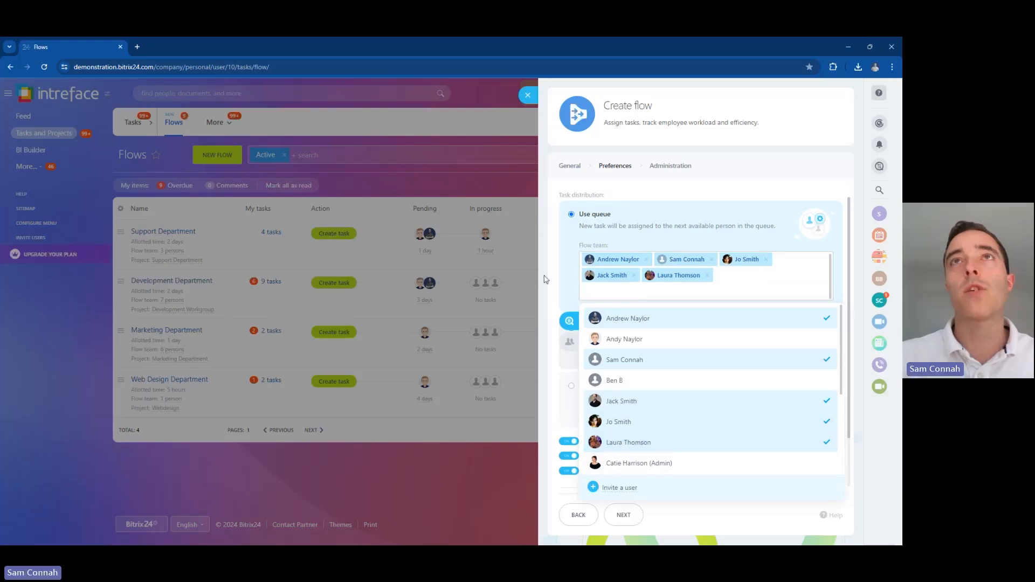
click(566, 302)
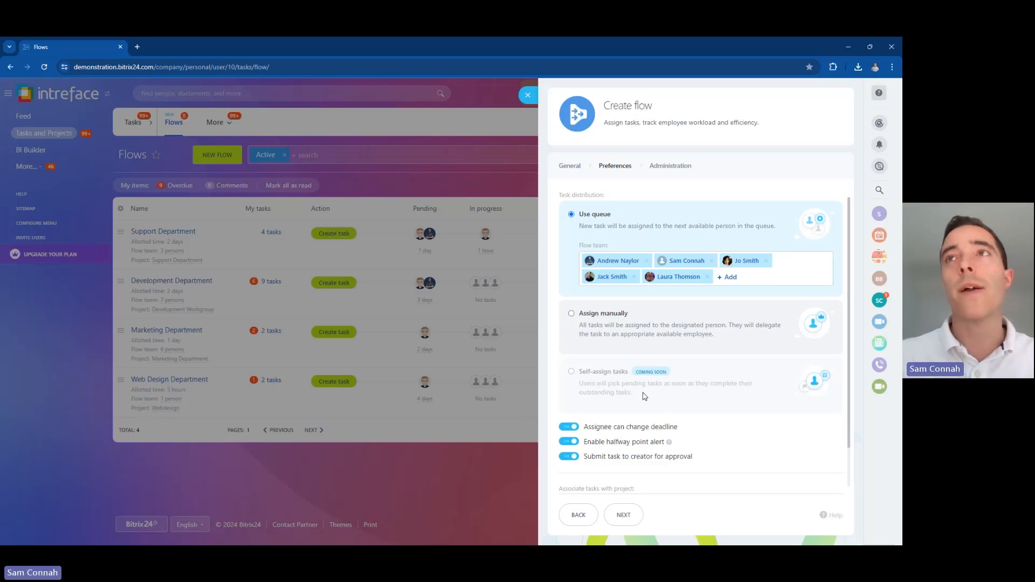
Step: Switch off 'Assignee can change deadline' for the Legal Department flow
drag(849, 445, 850, 485)
mouse_move(679, 384)
mouse_down()
mouse_move(583, 383)
mouse_move(685, 386)
mouse_up()
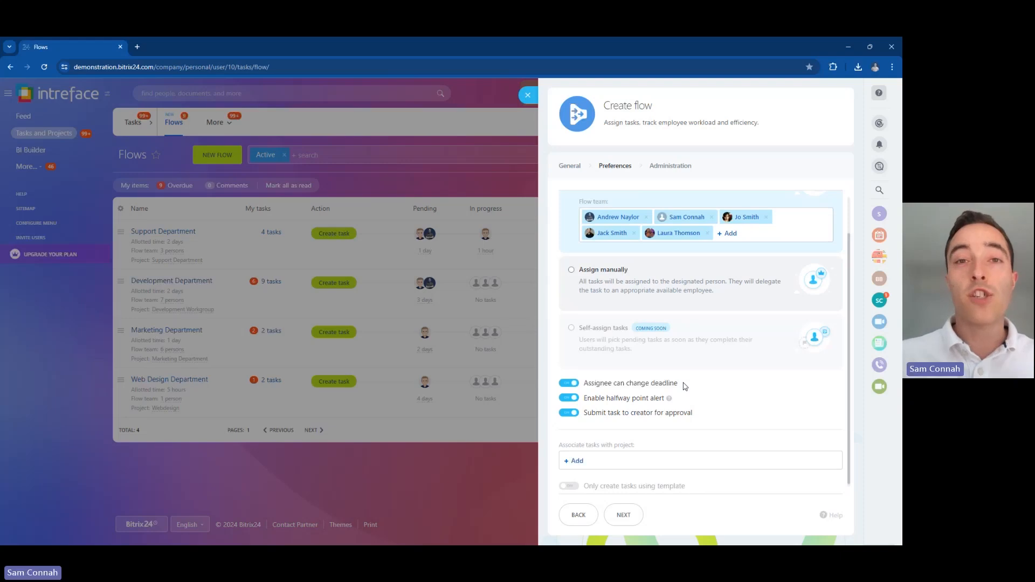
click(569, 383)
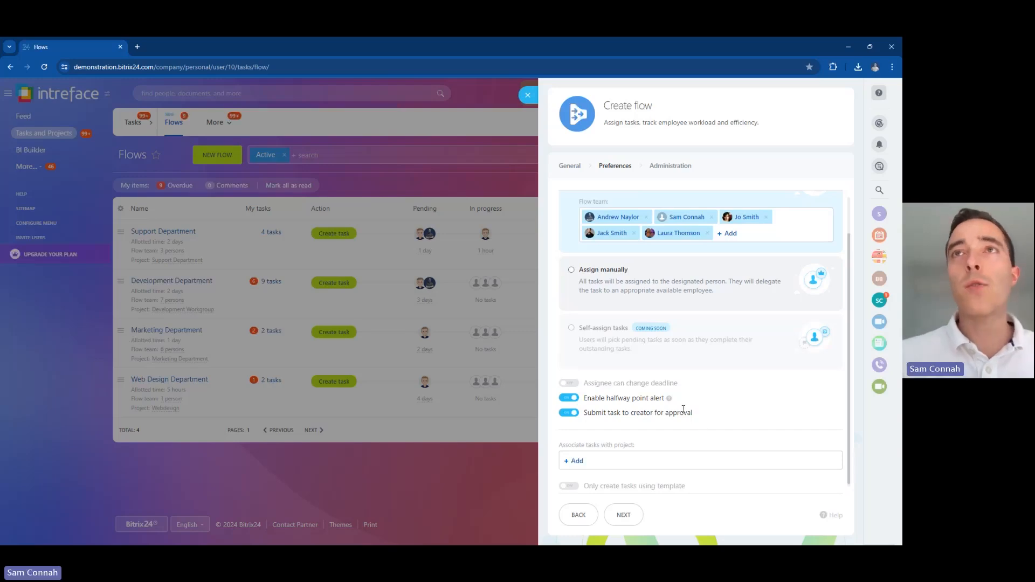
mouse_move(697, 415)
mouse_down()
mouse_move(587, 418)
mouse_move(694, 419)
mouse_up()
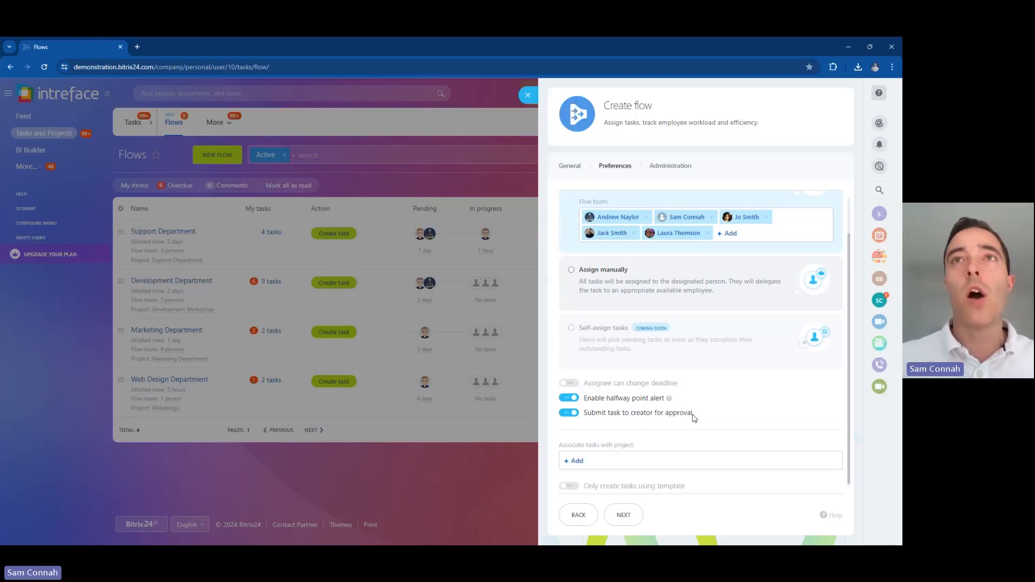
drag(849, 466, 849, 471)
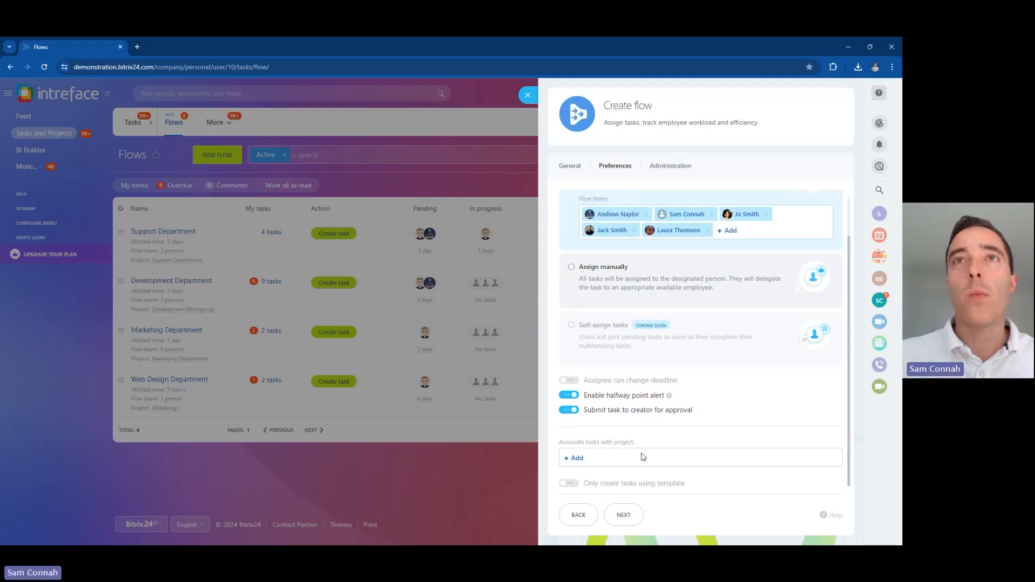
Step: Restrict flow tasks to the Legal Department template and continue to Administration
click(577, 459)
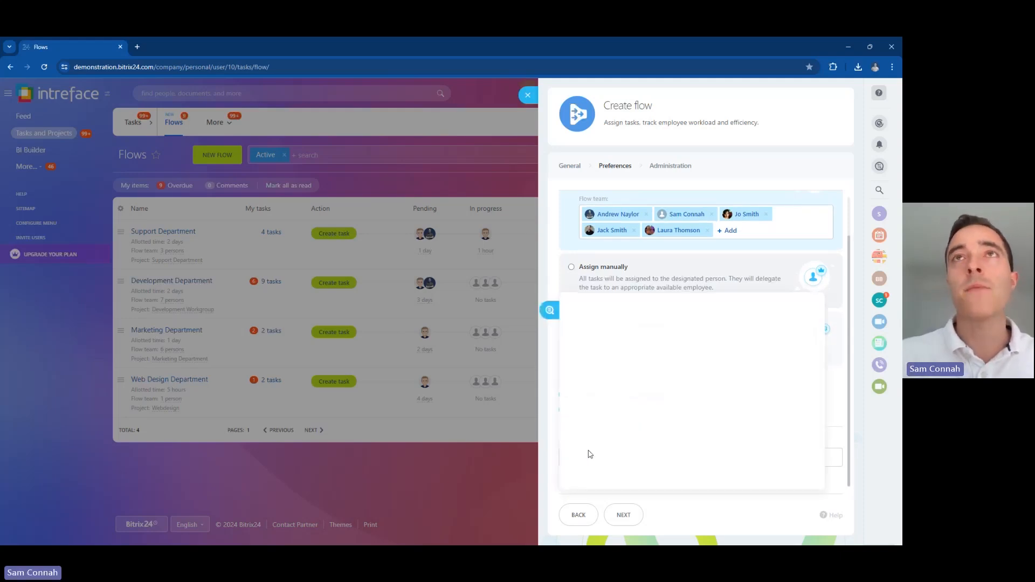
click(553, 454)
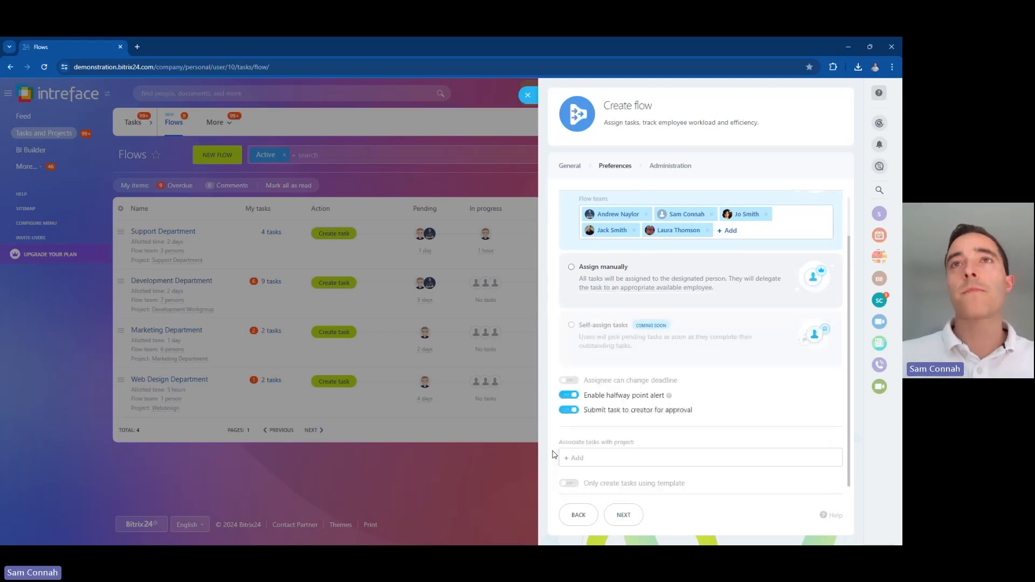
drag(690, 489, 581, 487)
click(570, 483)
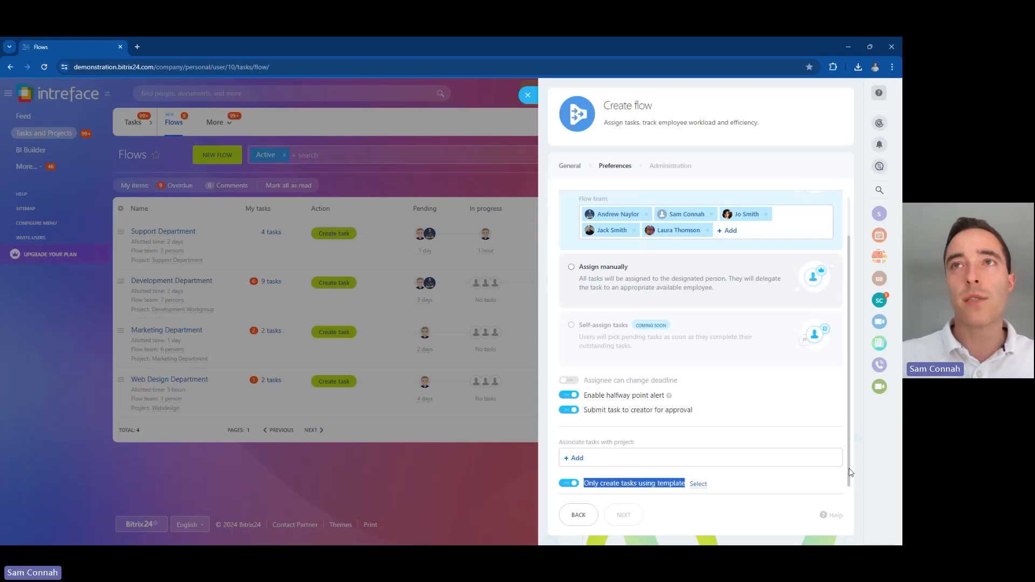
click(737, 484)
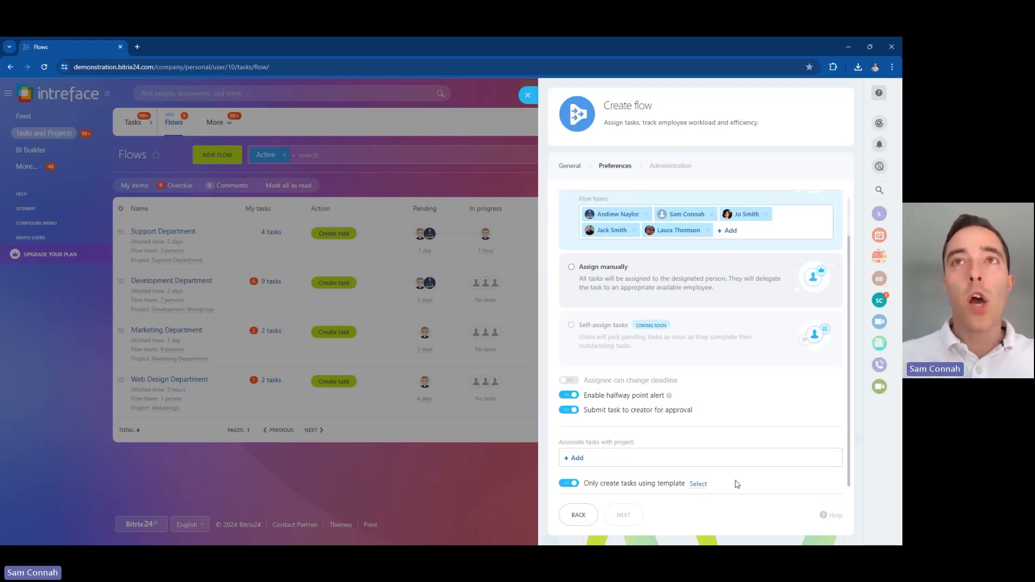
click(698, 484)
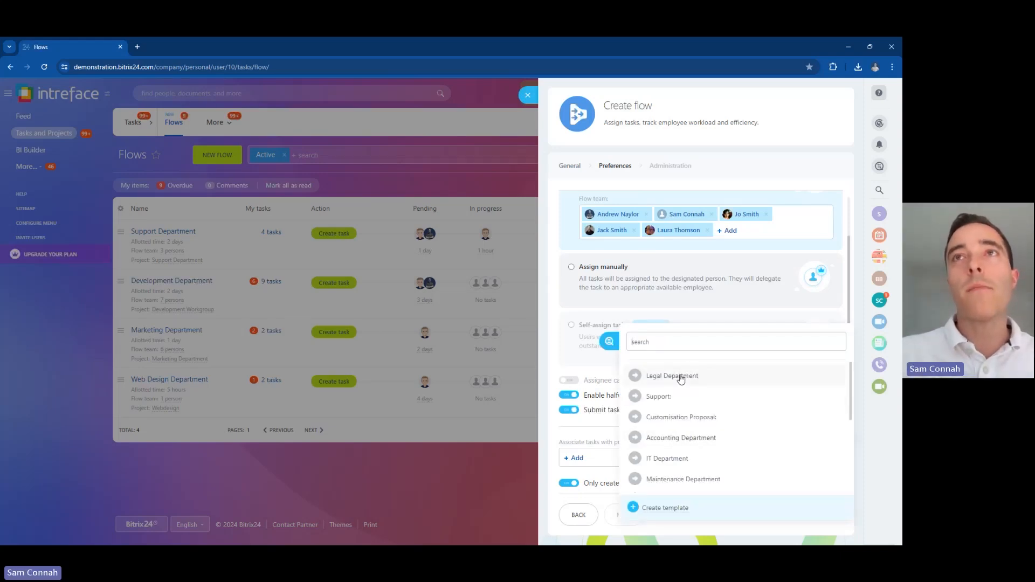
mouse_move(851, 397)
mouse_down()
mouse_move(850, 449)
mouse_move(844, 397)
mouse_up()
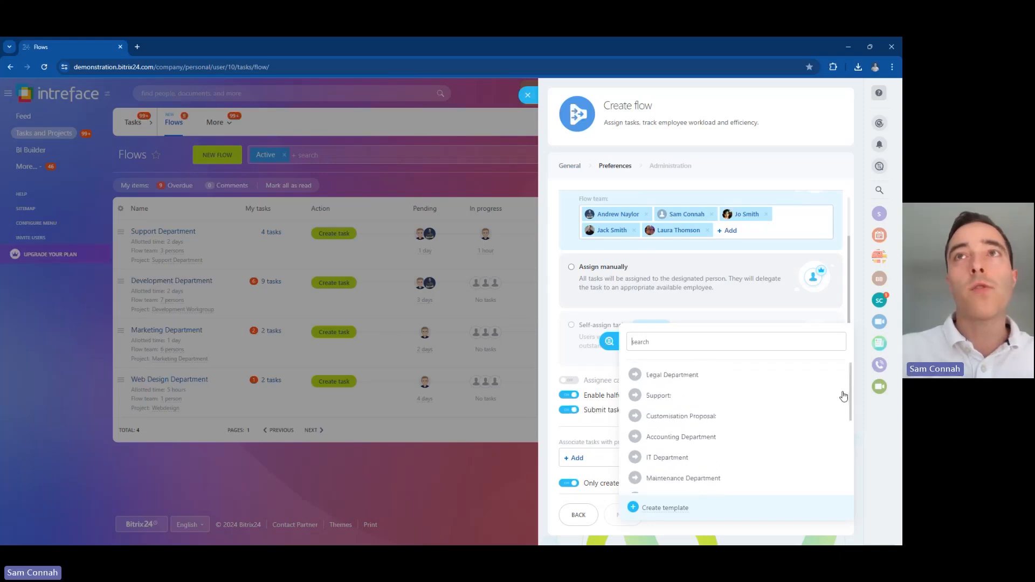
click(672, 376)
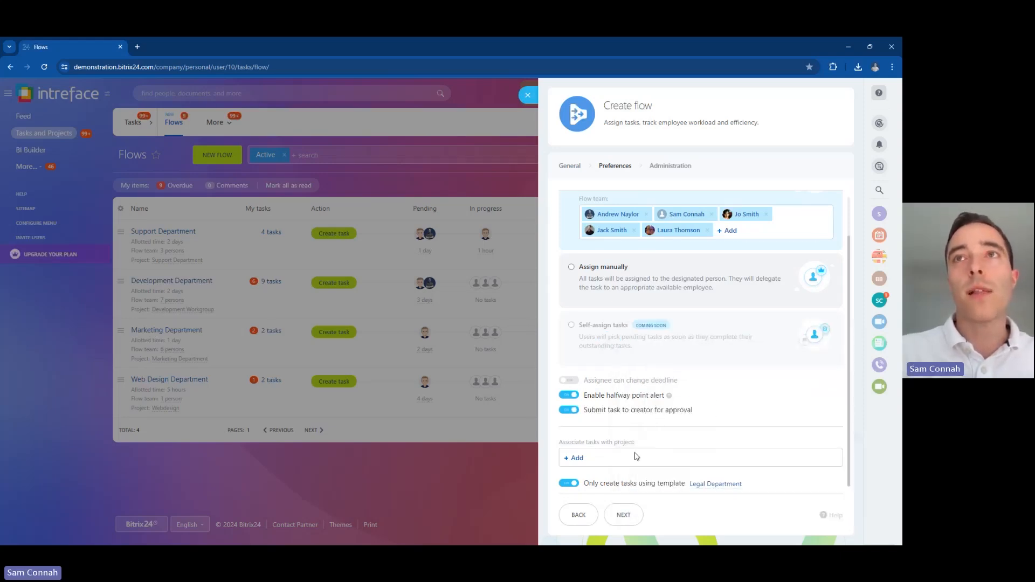
click(625, 515)
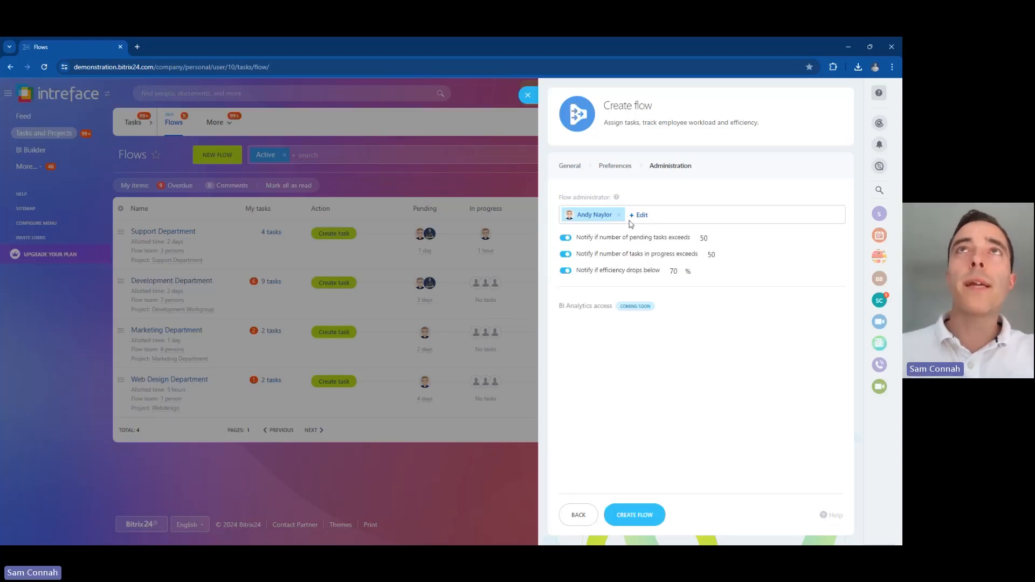
Step: Lower the pending-tasks notification threshold from 50 to 5
mouse_move(557, 198)
mouse_down()
mouse_move(615, 200)
mouse_move(557, 199)
mouse_up()
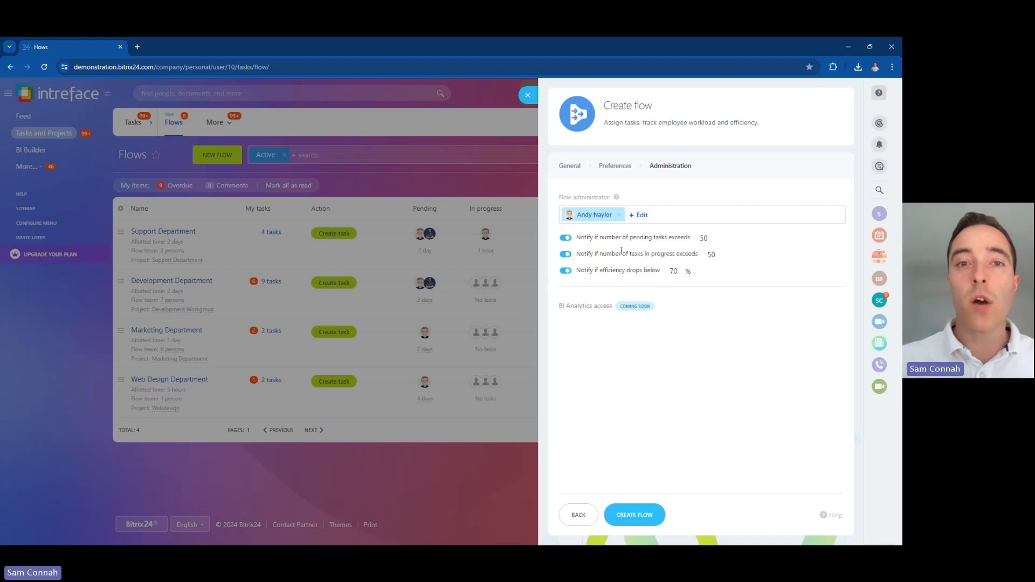
drag(578, 237, 693, 241)
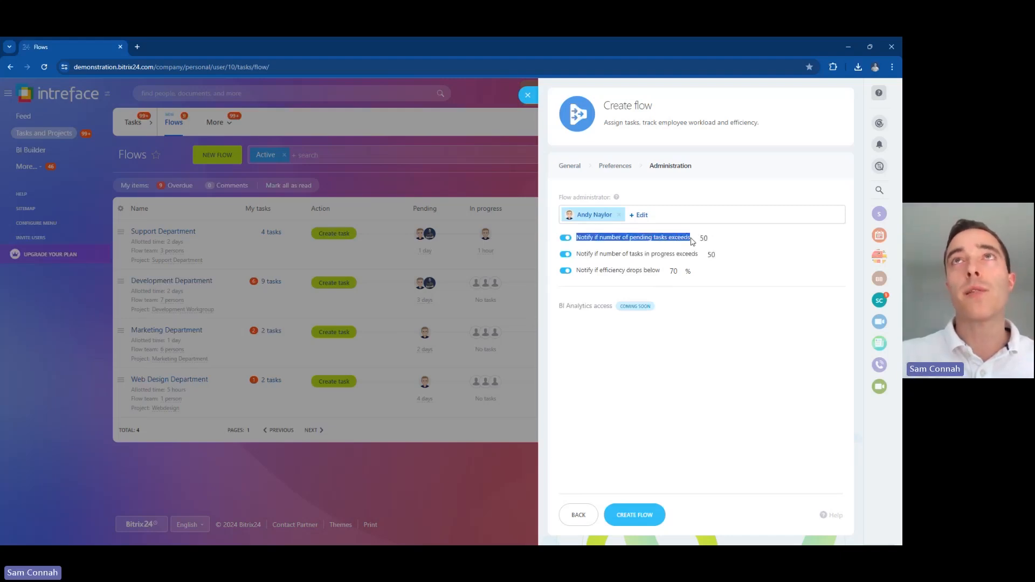
click(645, 237)
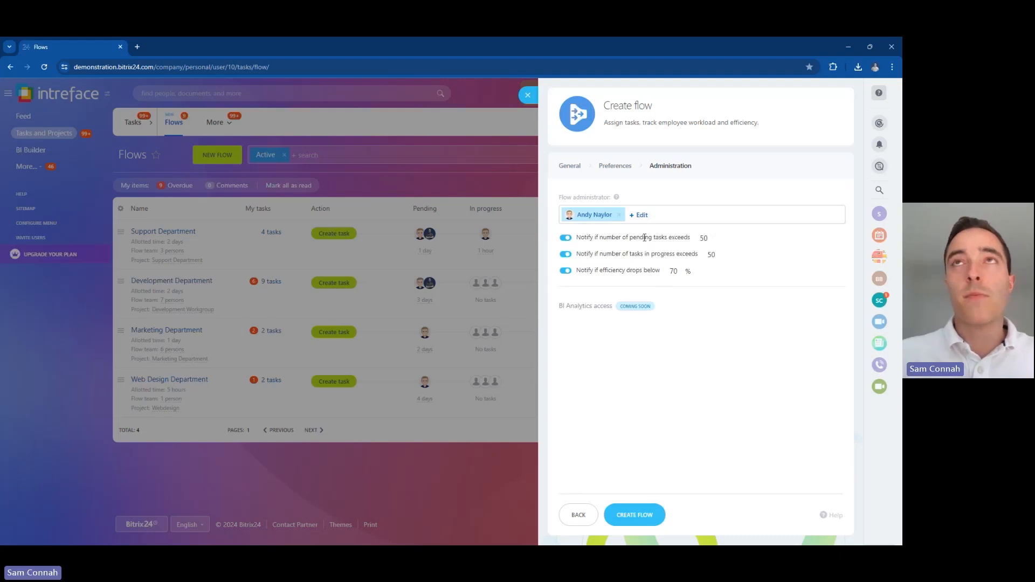
click(707, 238)
key(BackSpace)
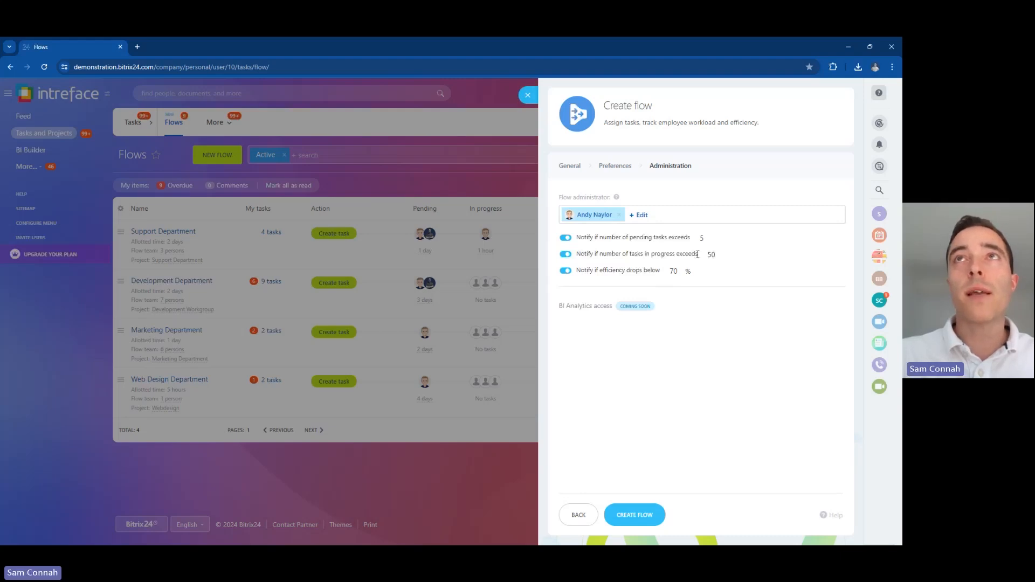
Step: Lower the in-progress tasks notification threshold from 50 to 10
click(714, 255)
text(10)
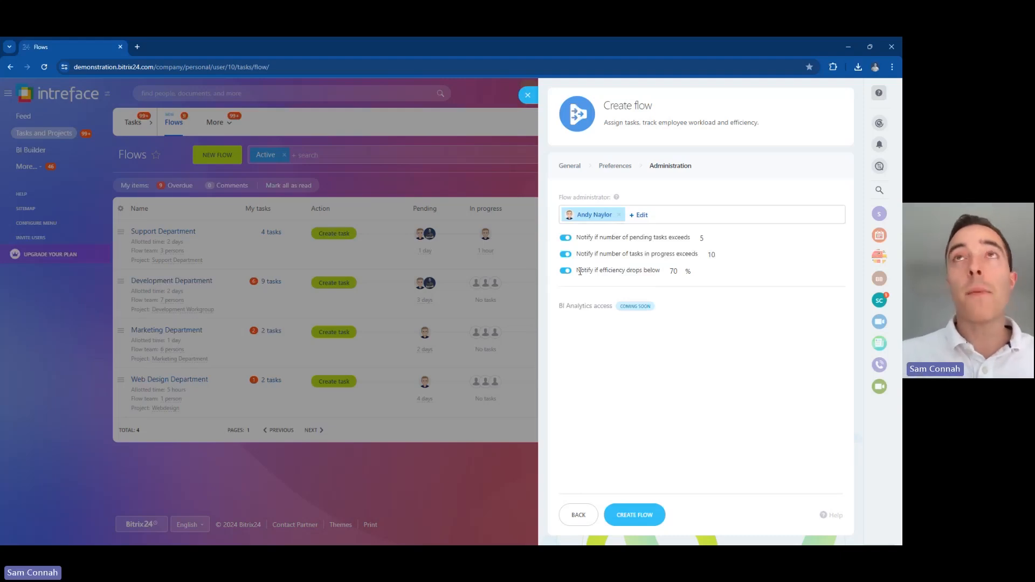
drag(581, 272, 658, 272)
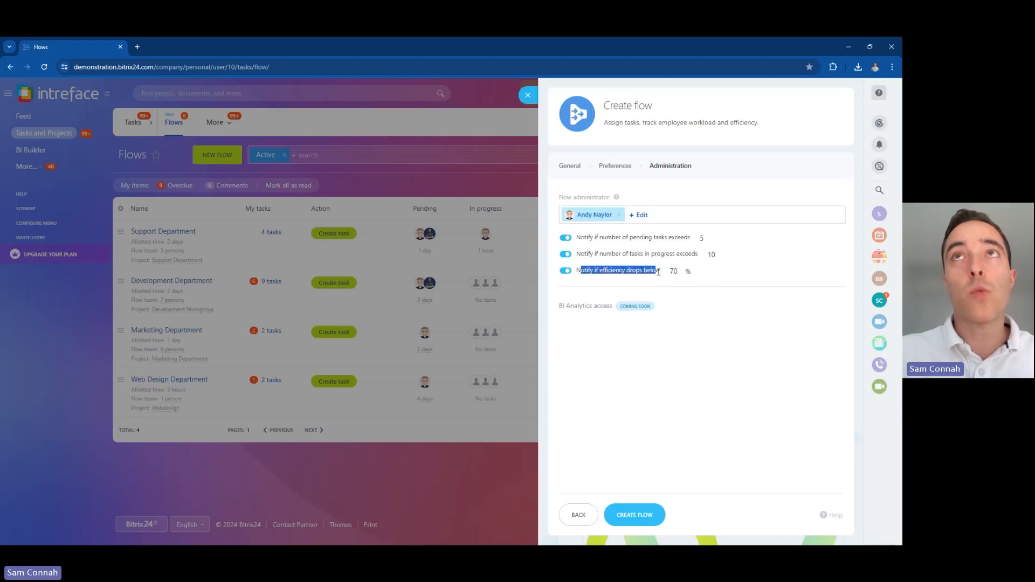
click(658, 272)
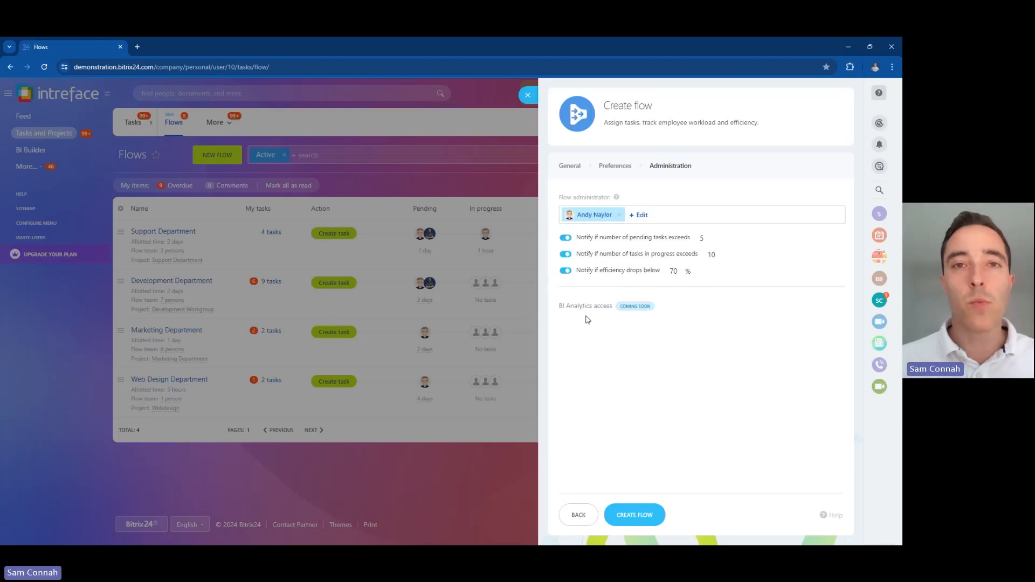
Step: Create the Legal Department flow and connect its shared folder to Drive
click(625, 513)
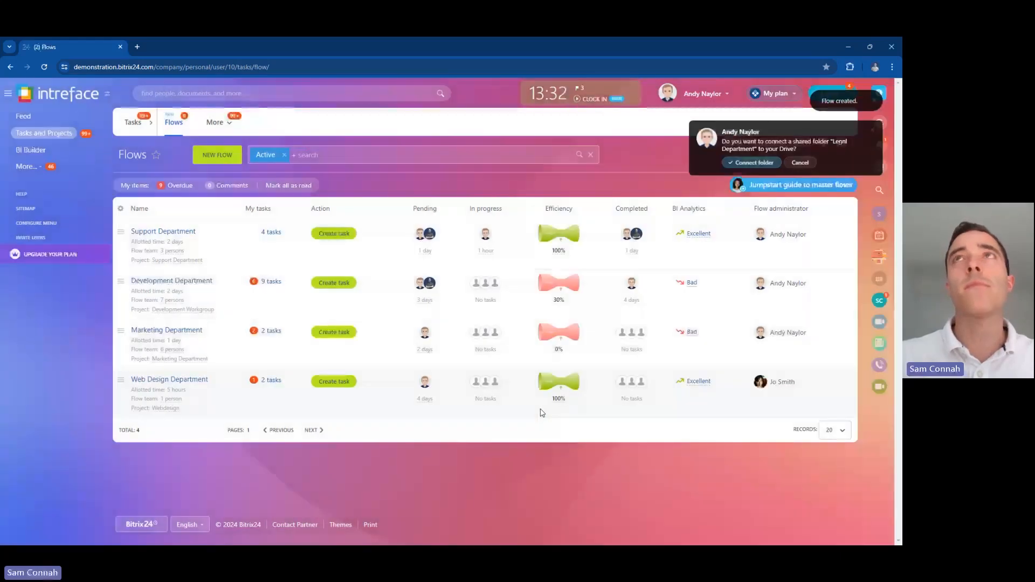
click(292, 65)
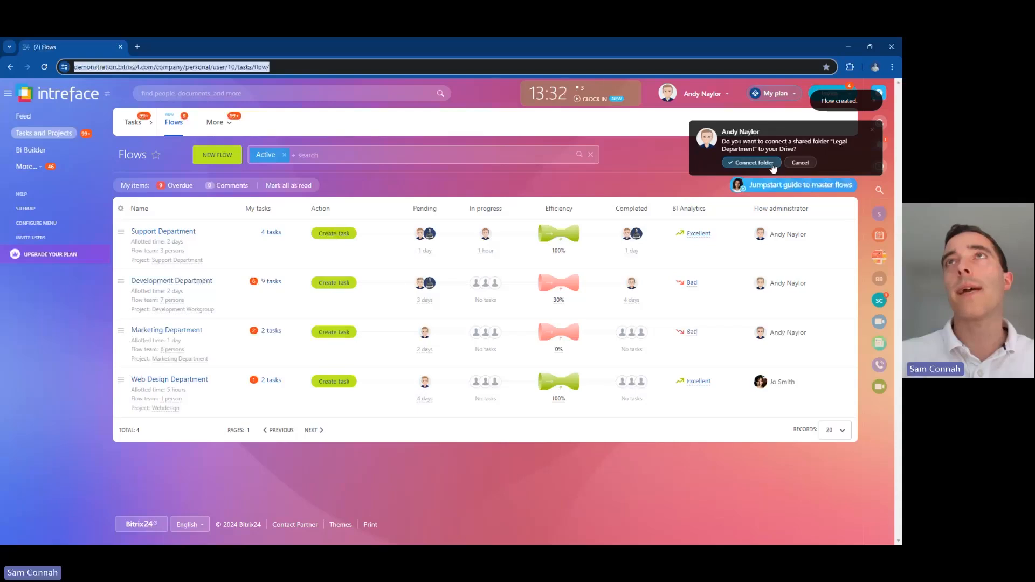
click(755, 162)
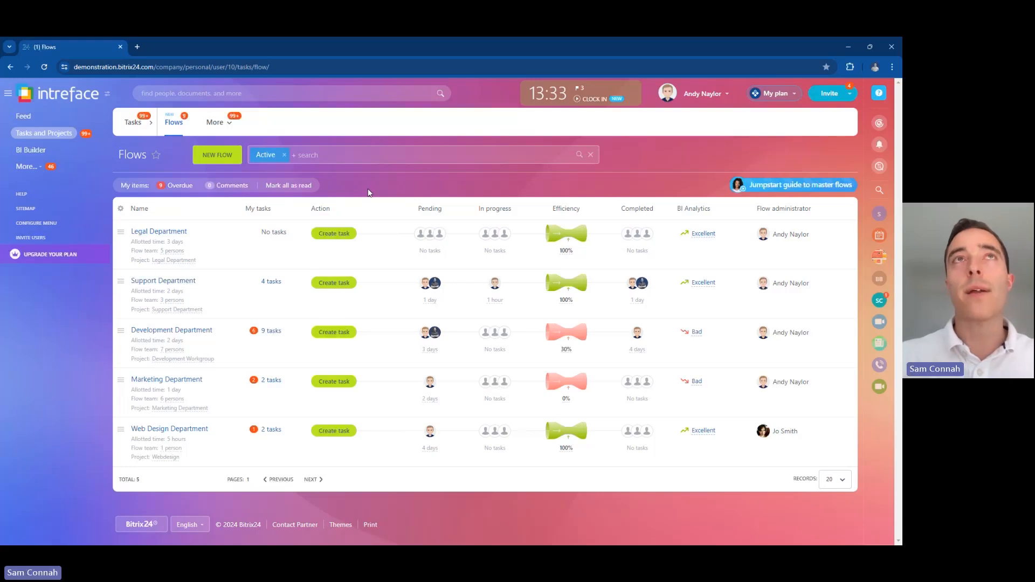
Step: Start a Legal Department flow task titled 'Contract review for new deal'
click(330, 233)
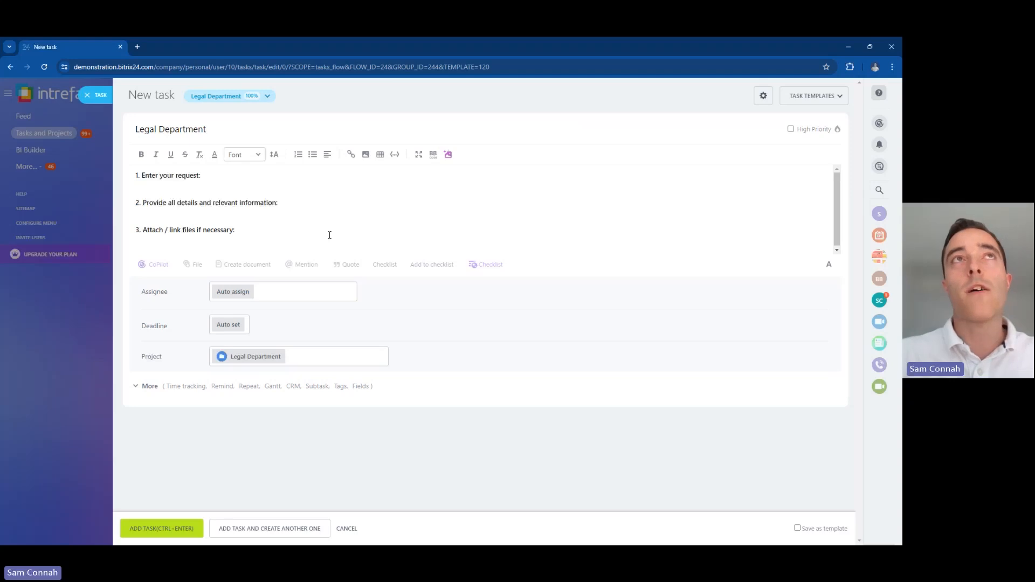
click(226, 177)
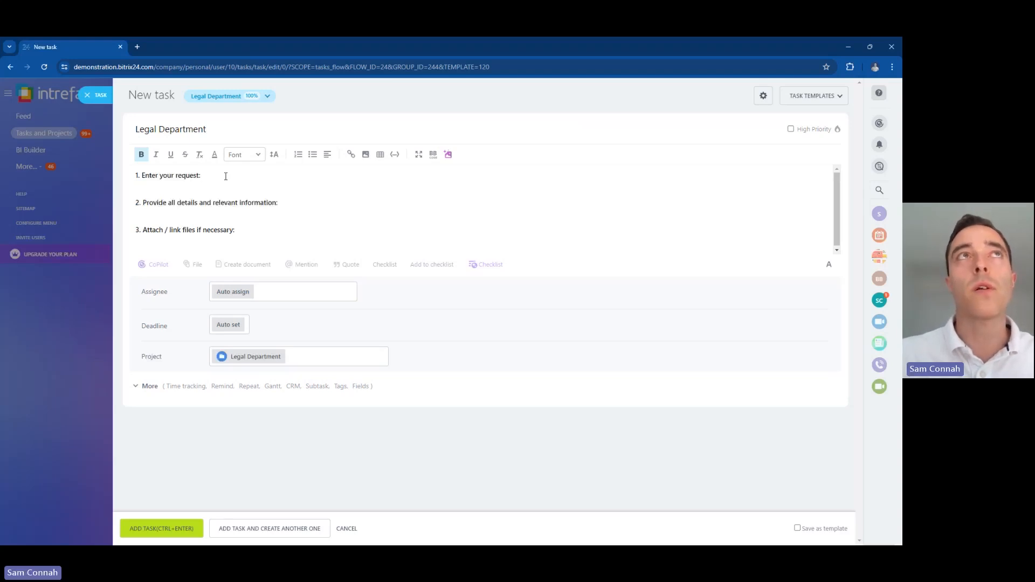
text(Contract)
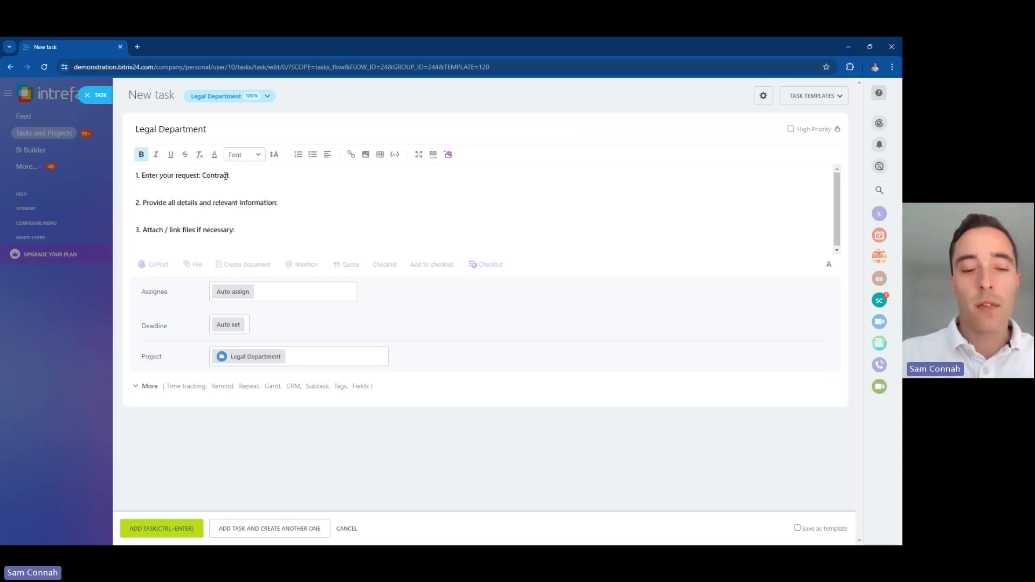
text( review)
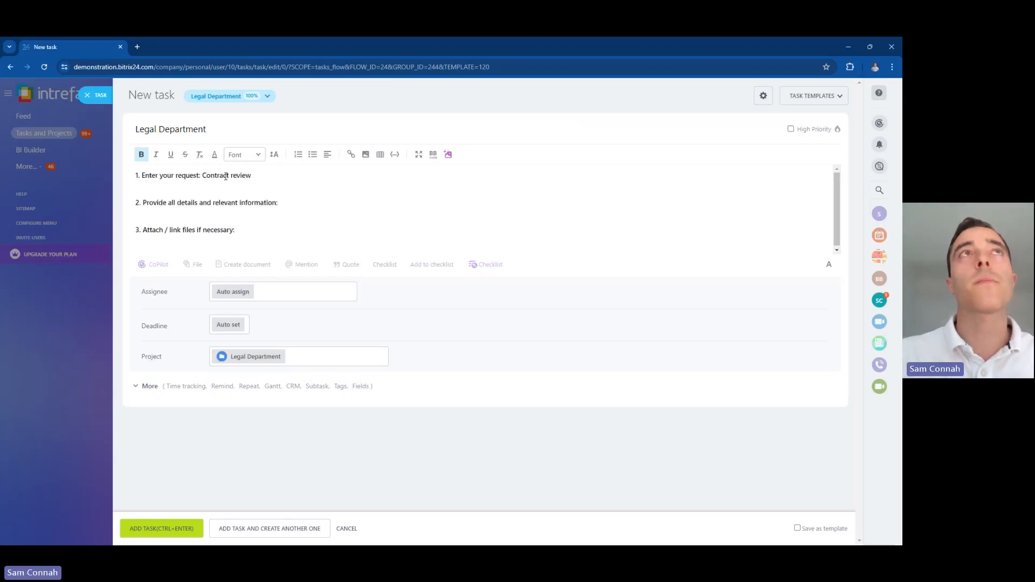
triple_click(178, 129)
text(Contract Rr)
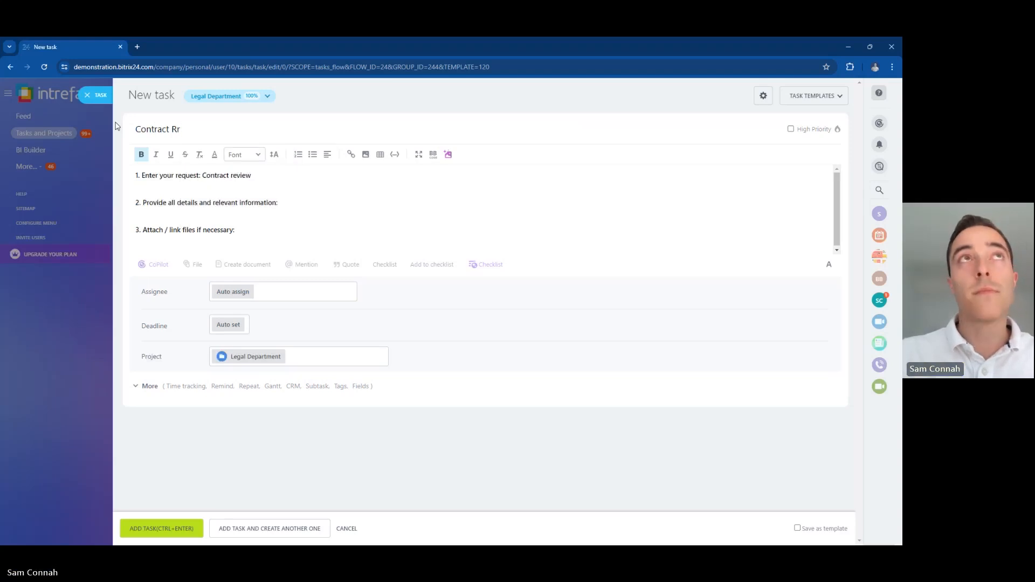
key(BackSpace)
key(BackSpace)
text(re)
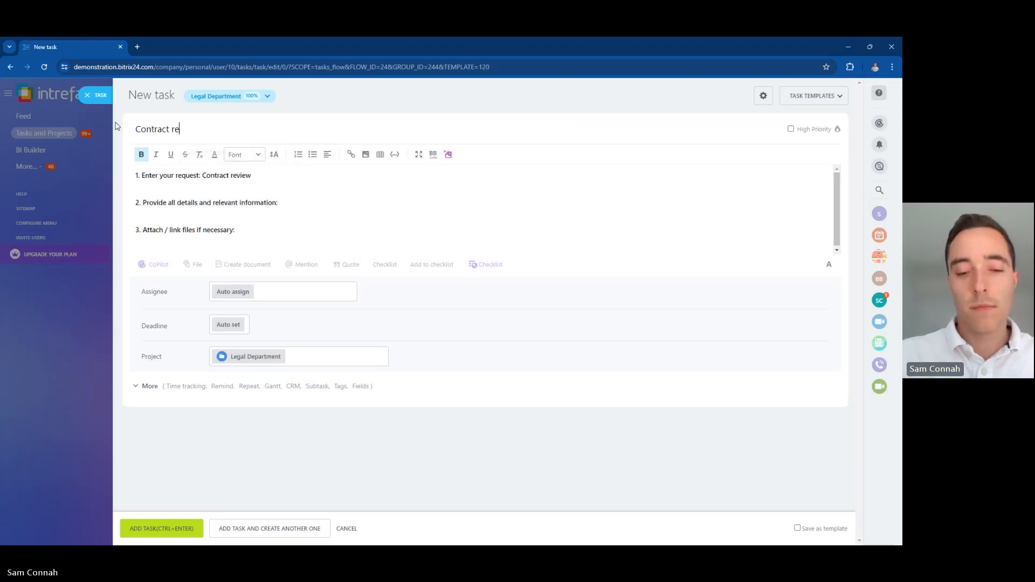
text(view for new deal)
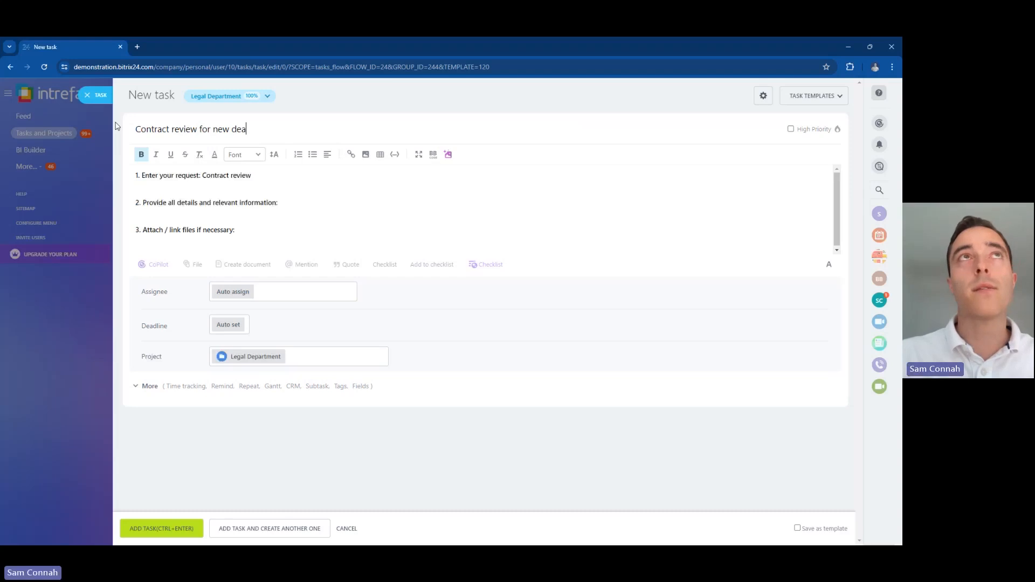
Step: Add 'please review the contract for the new deal' and the SharePoint link, then submit the task
click(300, 202)
text(please review the c)
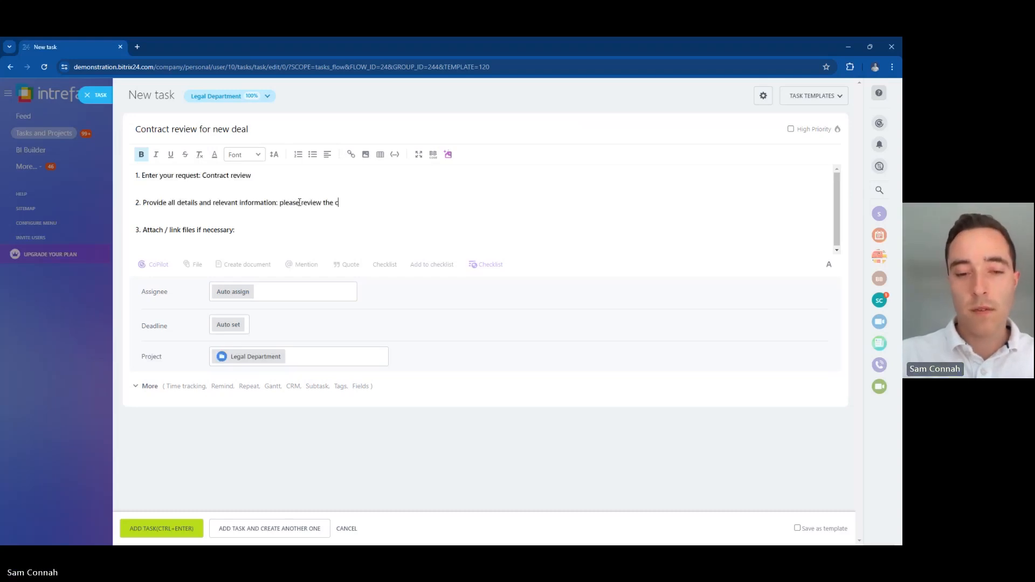
text(ontract for the new deal)
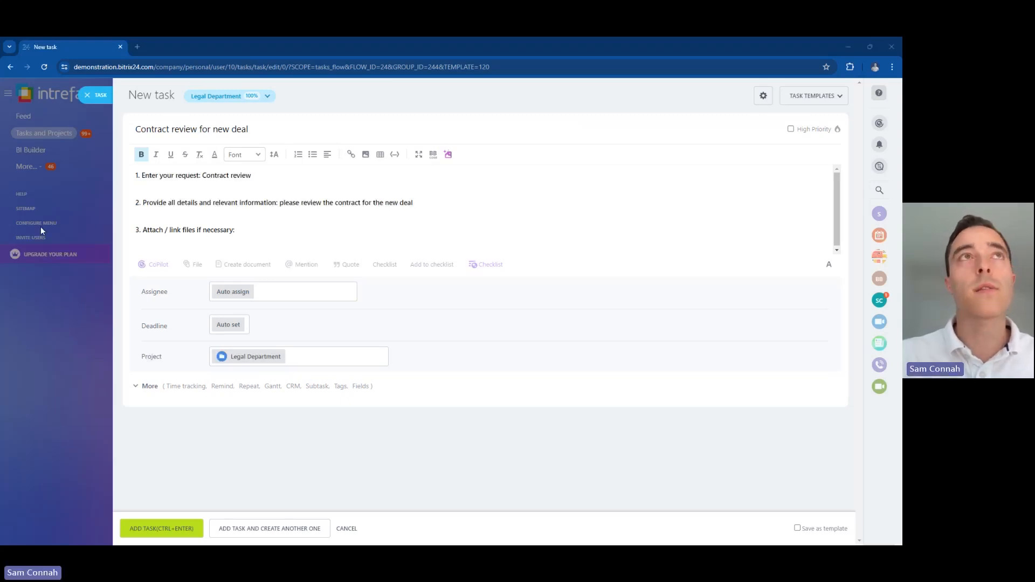
click(267, 229)
key(ctrl+v)
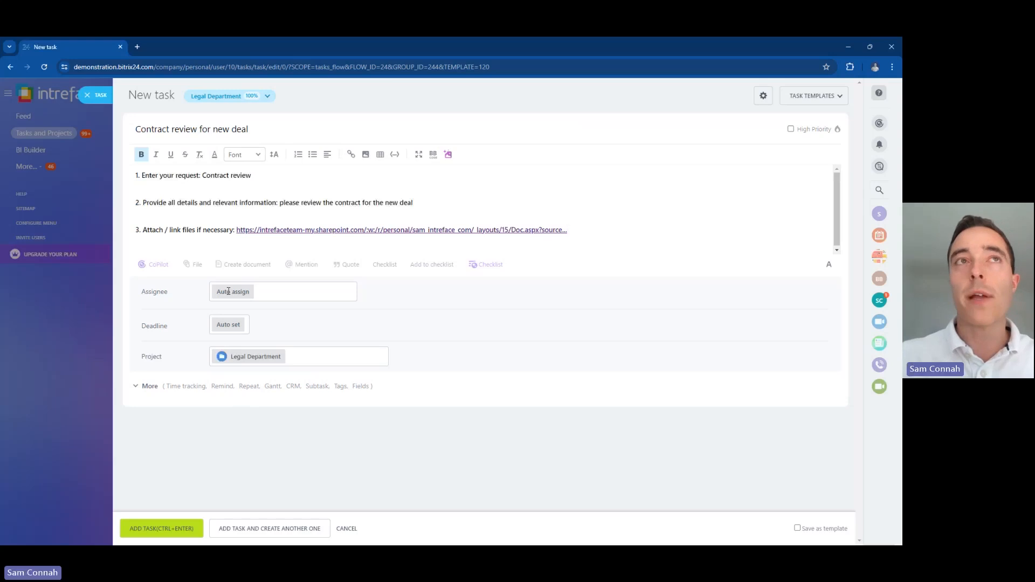
click(145, 528)
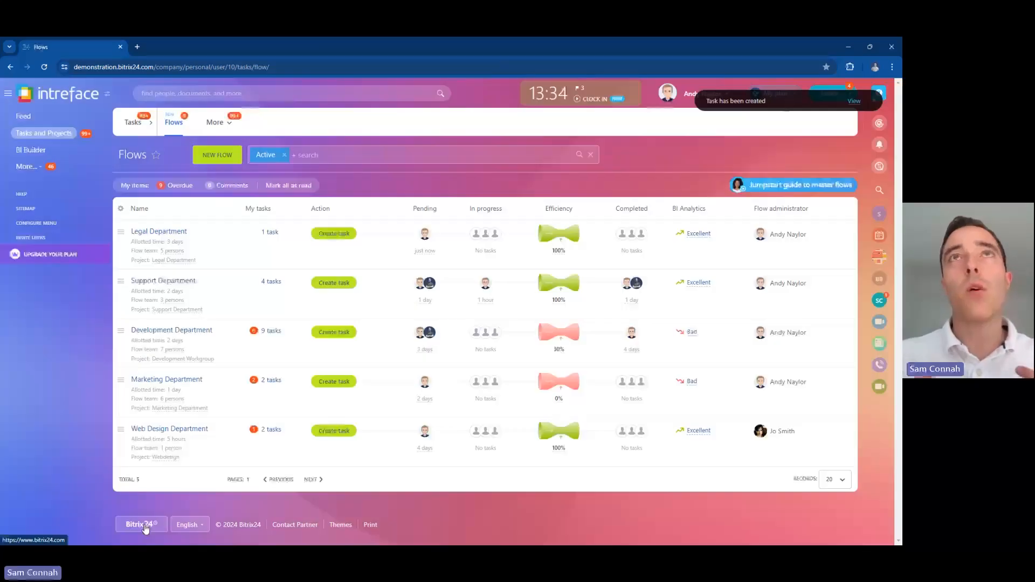
Step: List the Legal Department flow's pending task, then switch to the assignee's window
click(269, 232)
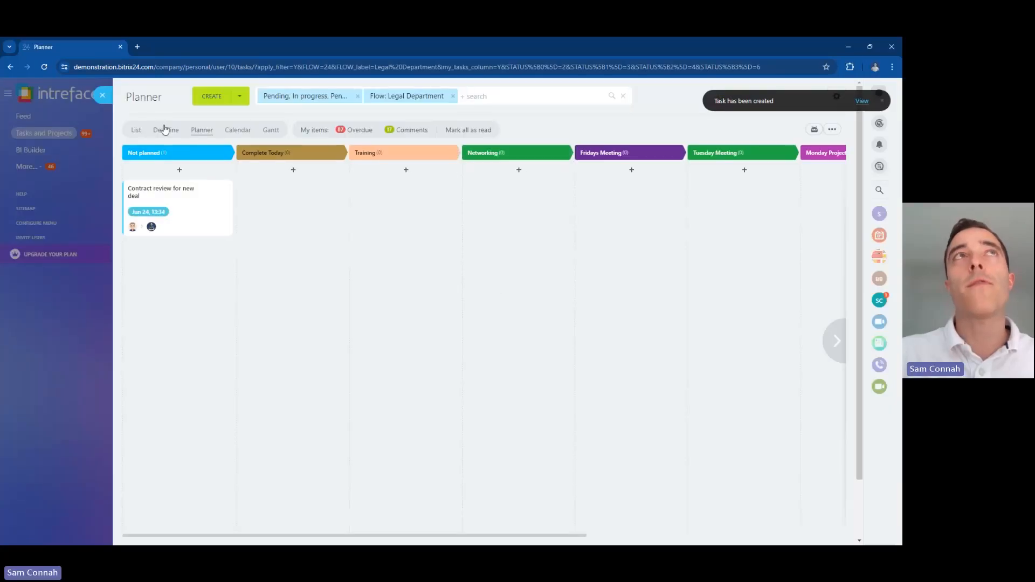
click(136, 131)
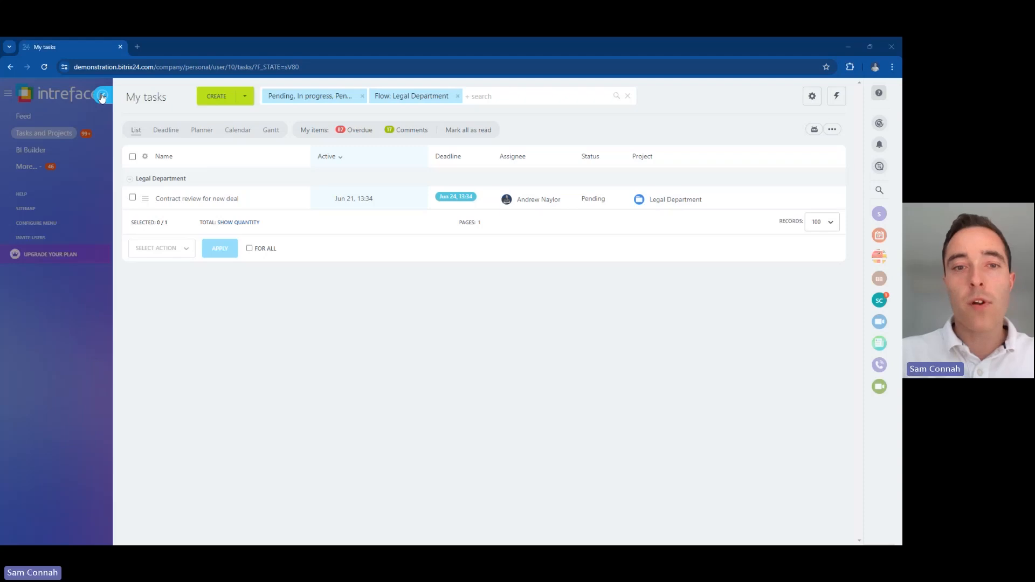
key(alt+Tab)
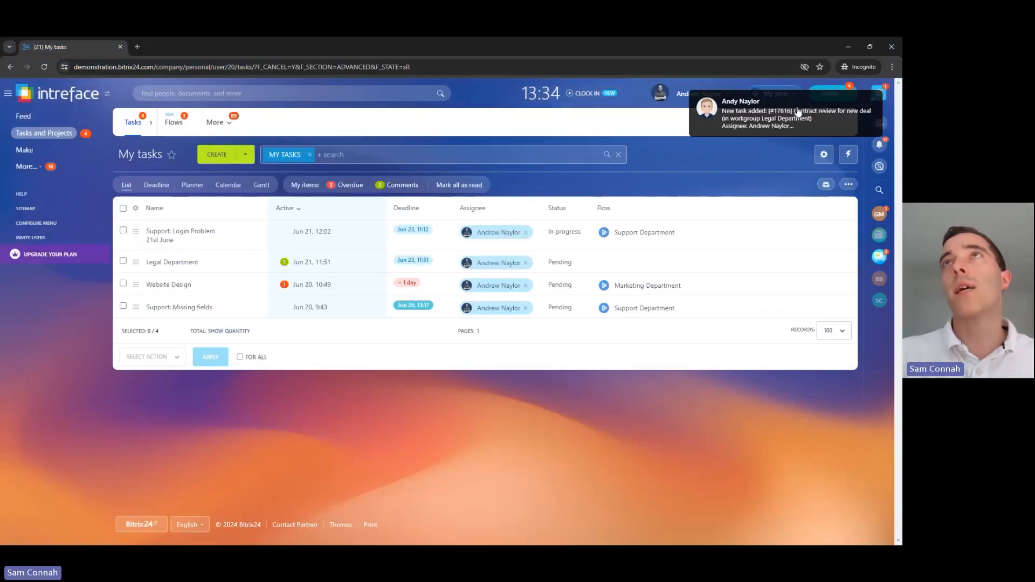
Step: Open task #17816 'Contract review for new deal' from the notifications, then return to the creator's window
click(823, 119)
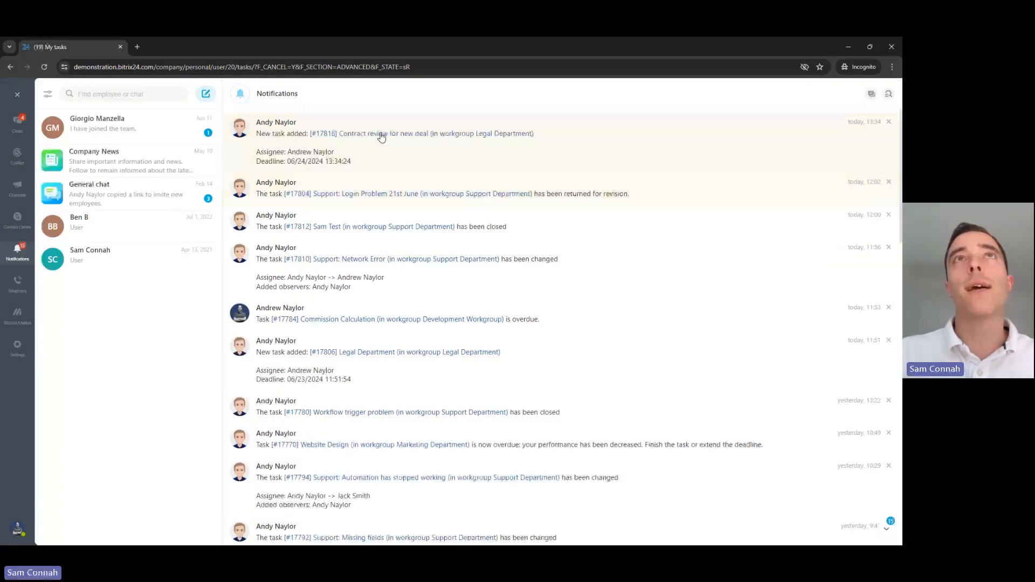
click(376, 137)
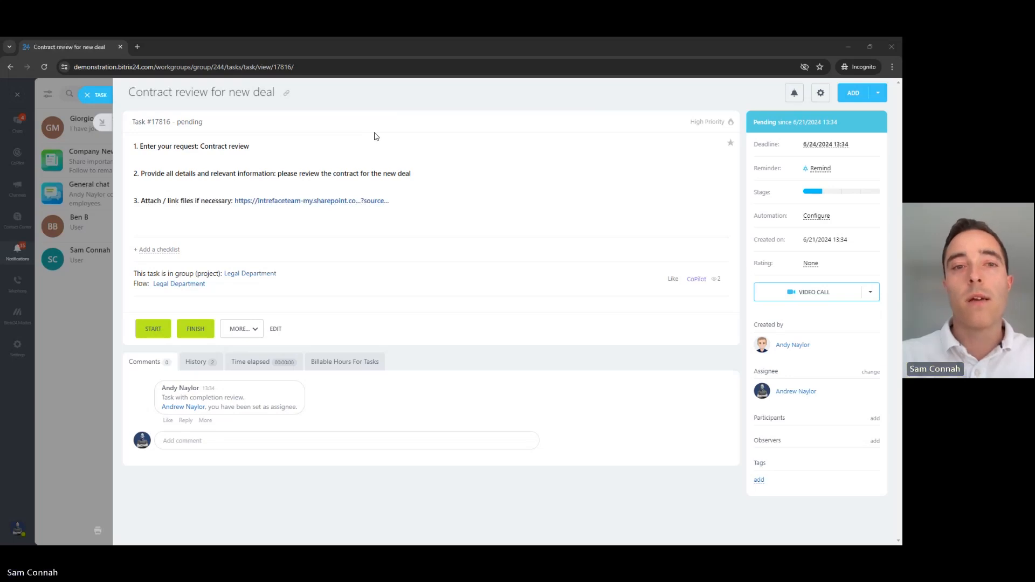
key(alt+Tab)
Step: Add a second Legal Department task 'Contract review' with request text and the SharePoint link
click(102, 95)
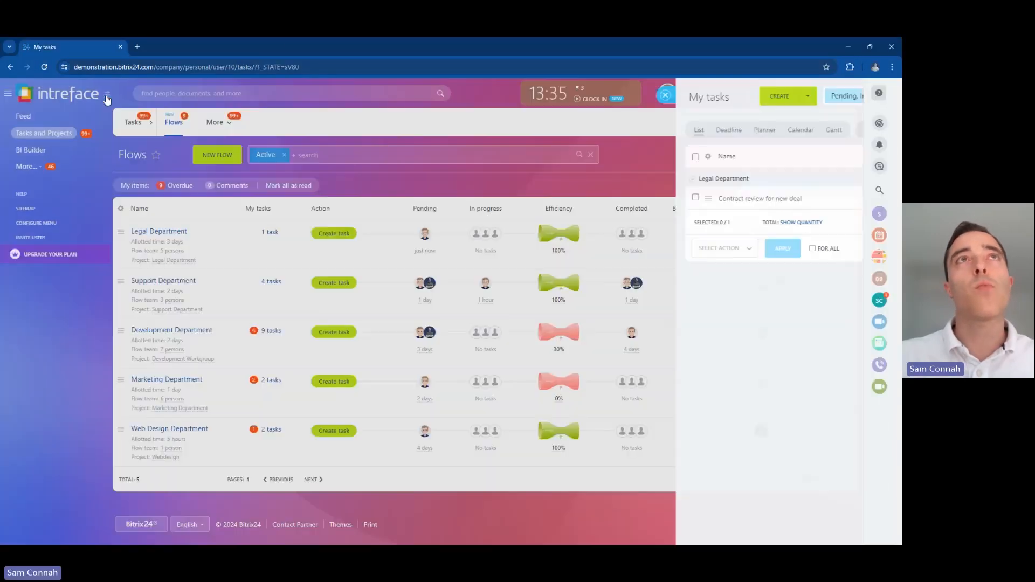
click(330, 233)
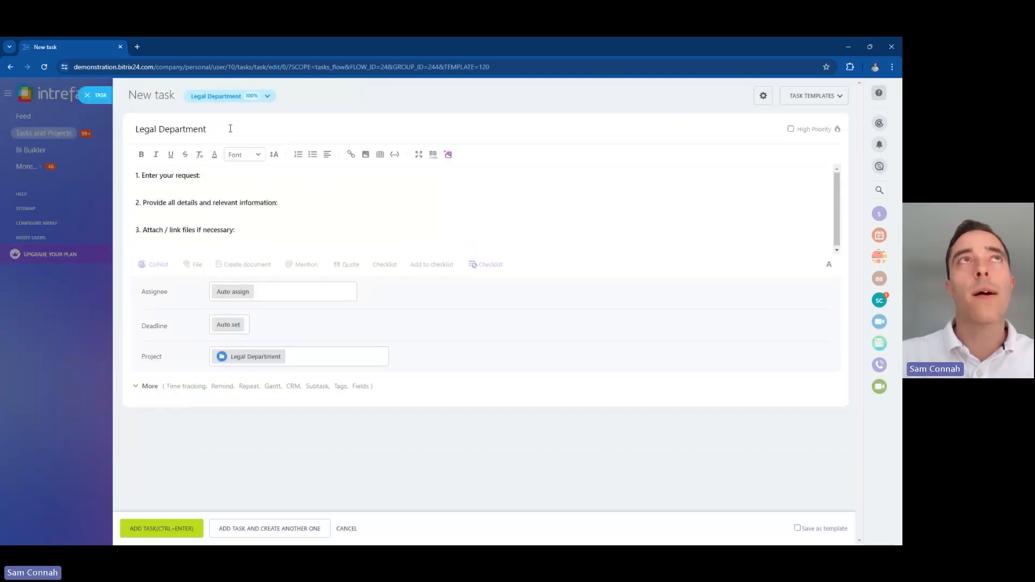
drag(230, 128, 112, 138)
text(Contra)
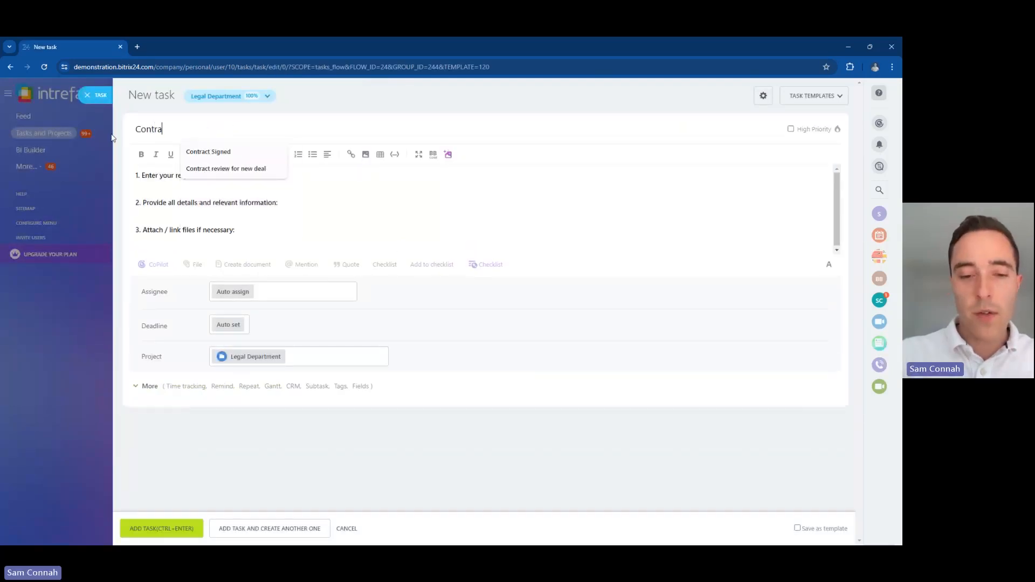
text(ct review)
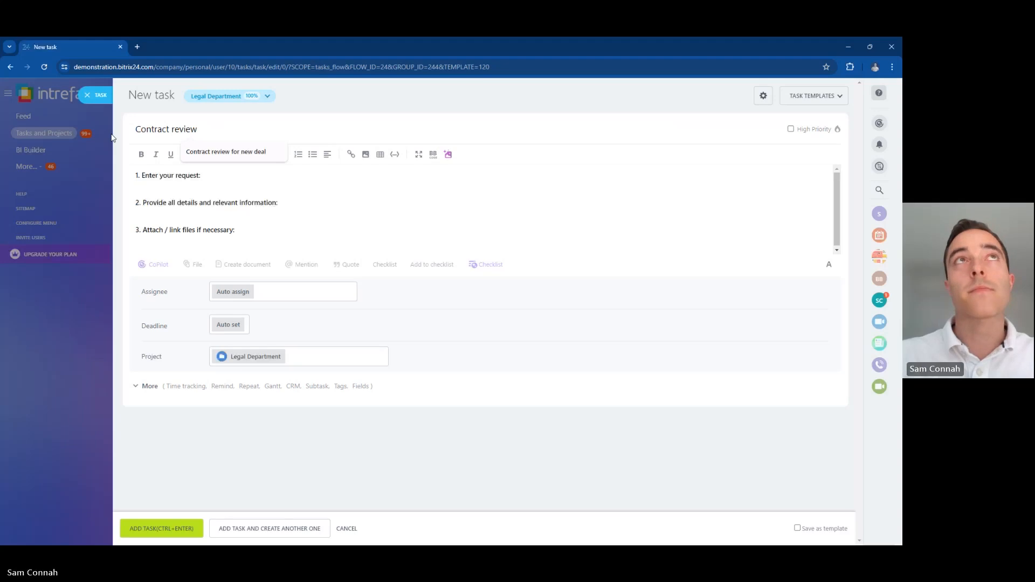
click(238, 183)
text(second co)
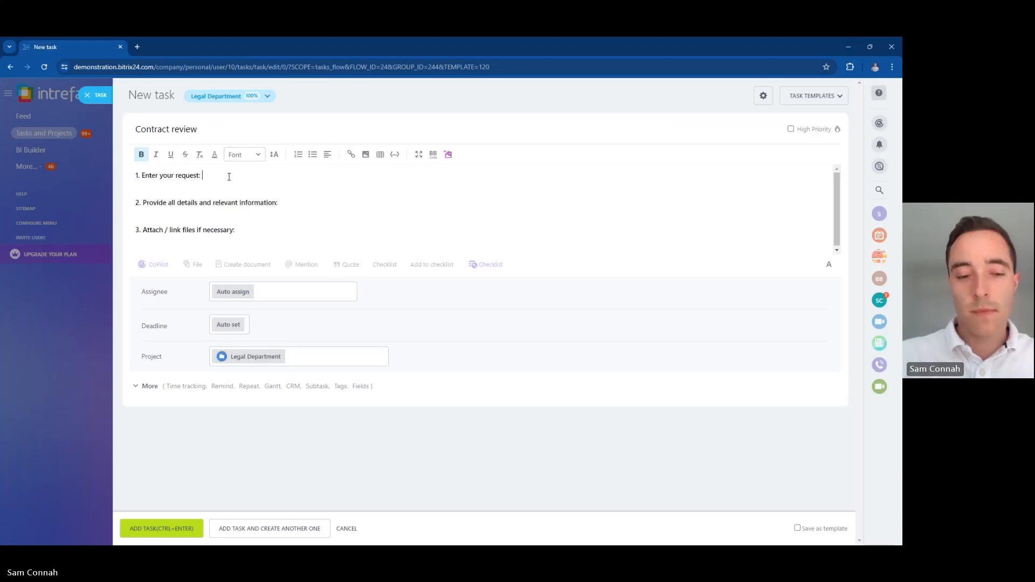
text(ntract review )
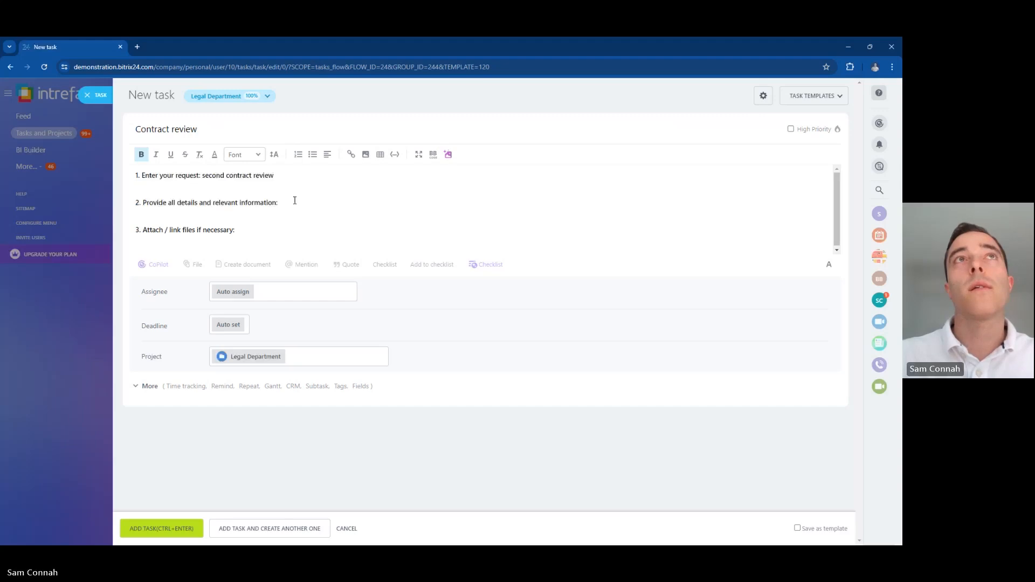
text(t)
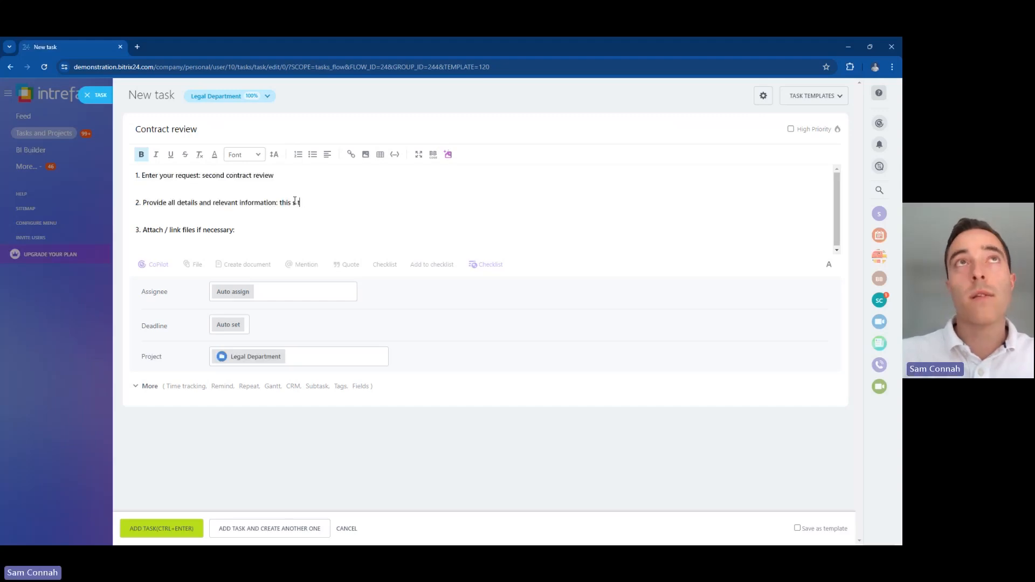
text(his ss the sec)
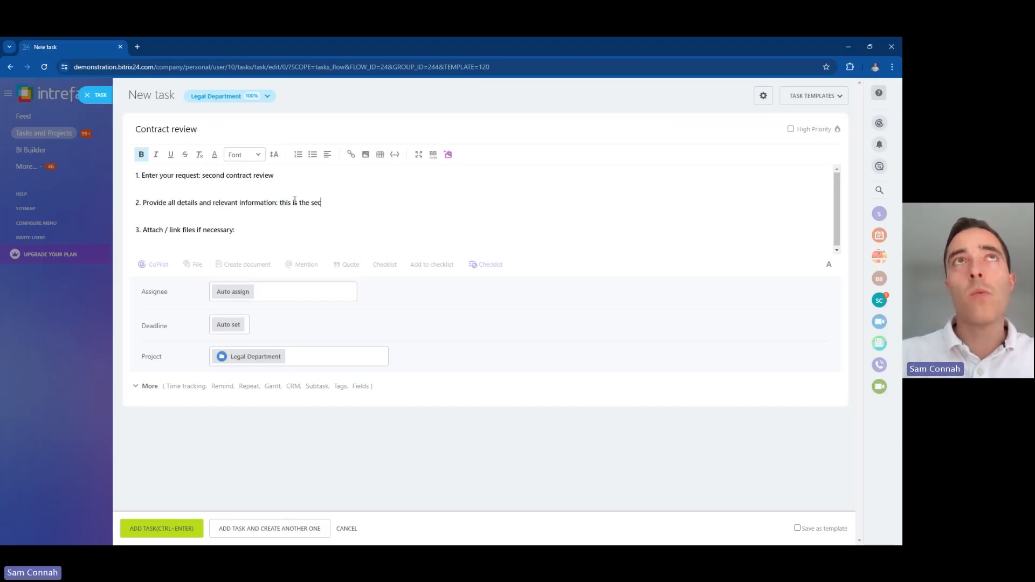
text(ond contract review)
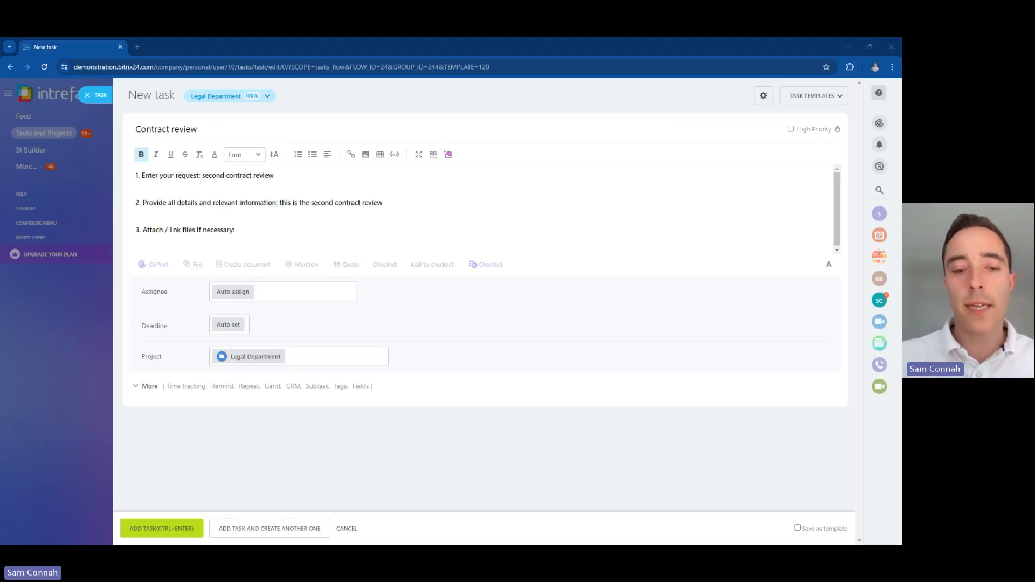
key(ctrl+v)
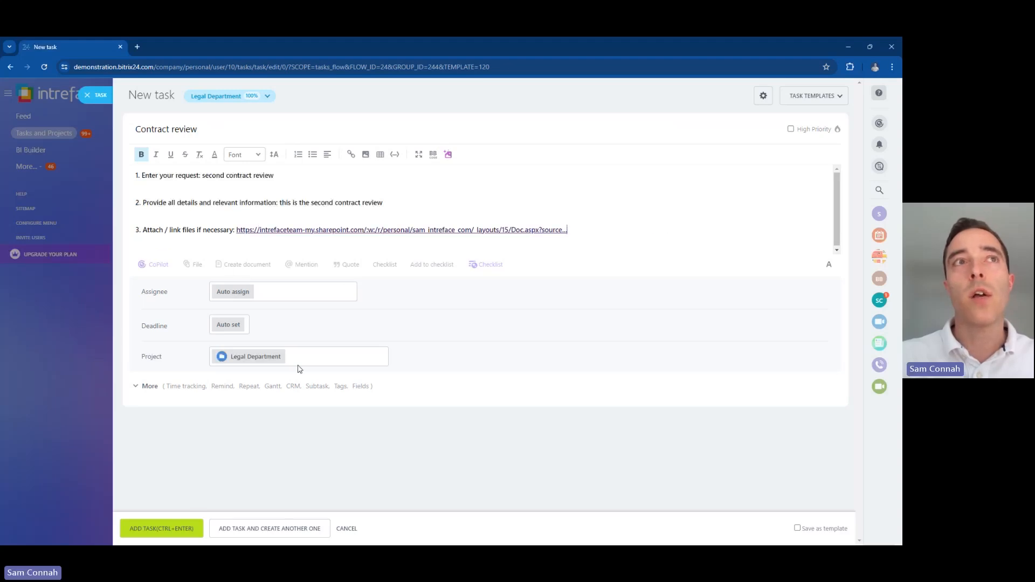
click(164, 527)
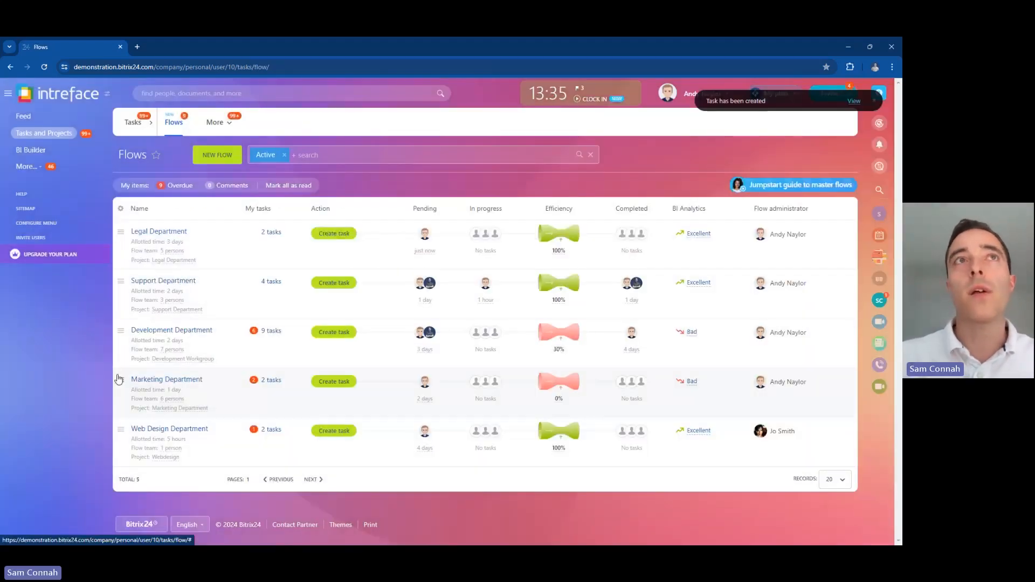
Step: List the Legal Department flow's two contract review tasks
click(273, 234)
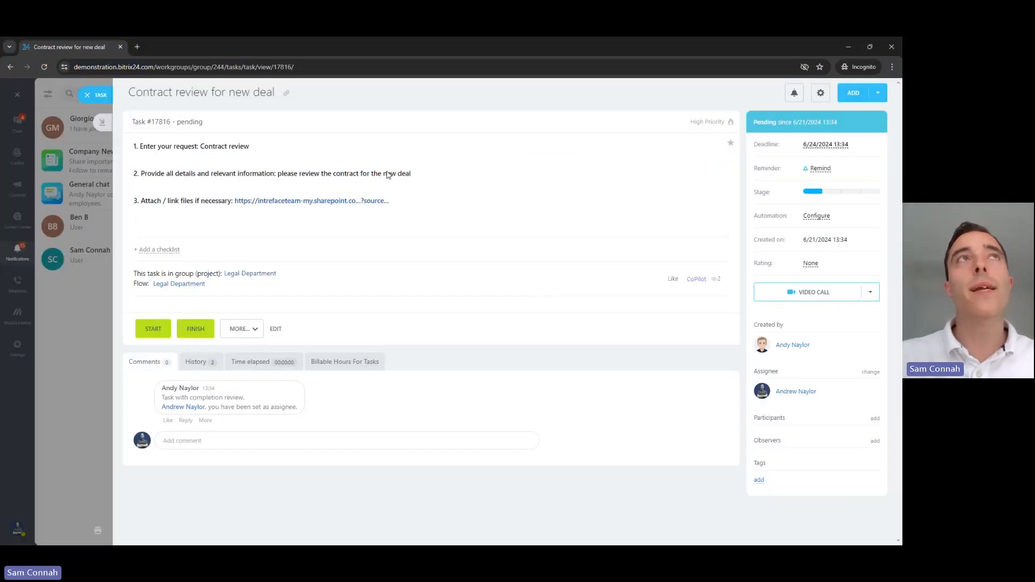
Step: Close the task view and notifications, then start a blank new task from My tasks
click(94, 99)
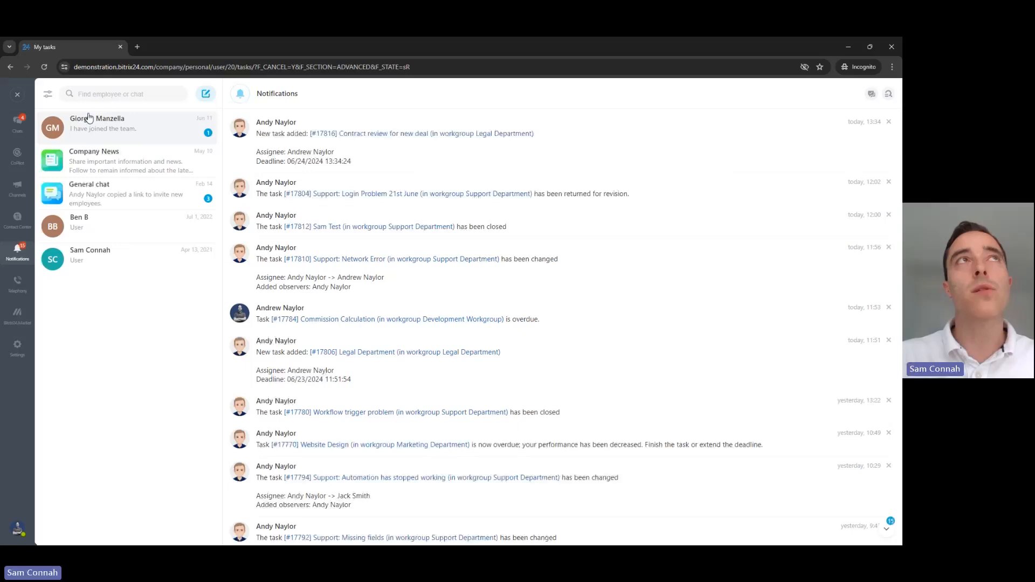
click(17, 94)
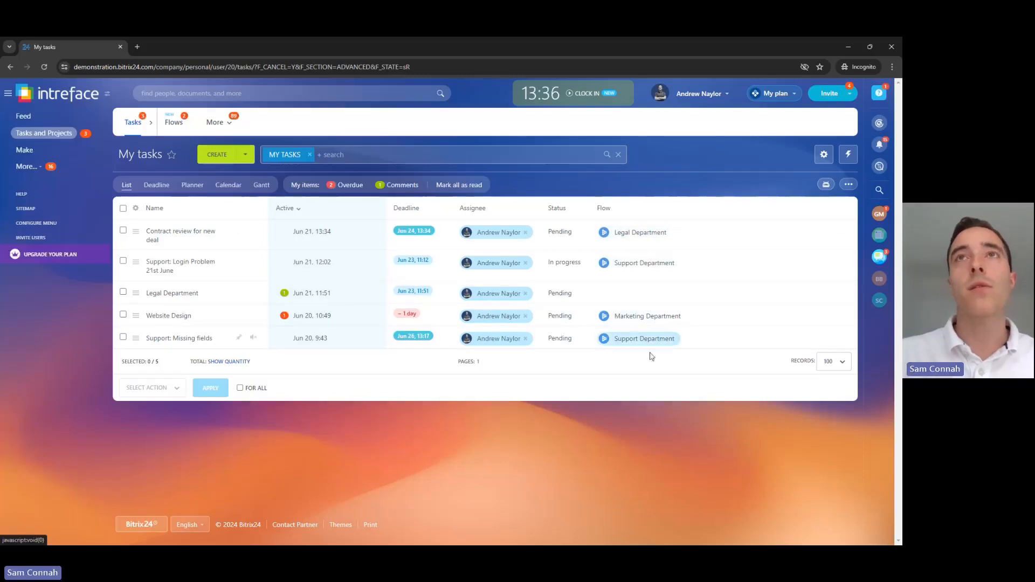
click(218, 156)
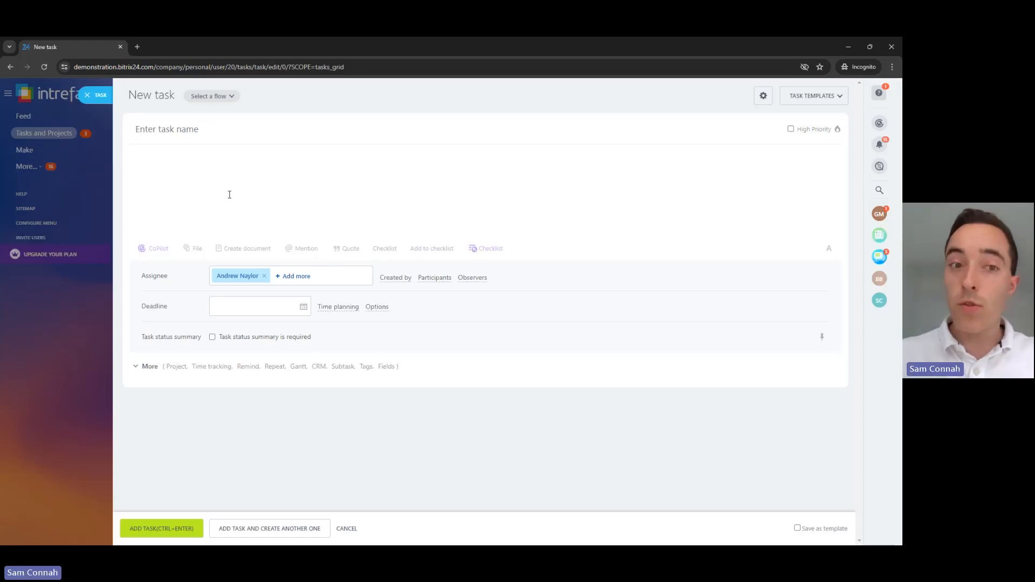
Step: Submit a Support Department flow task 'New Login Problem: I can't login to Bitrix24 Today'
click(231, 99)
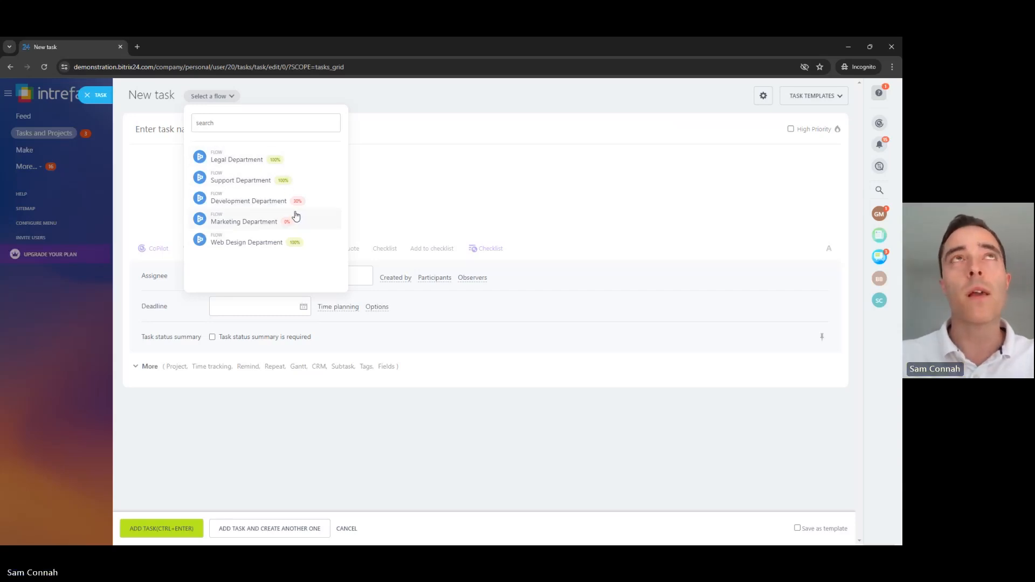
click(237, 181)
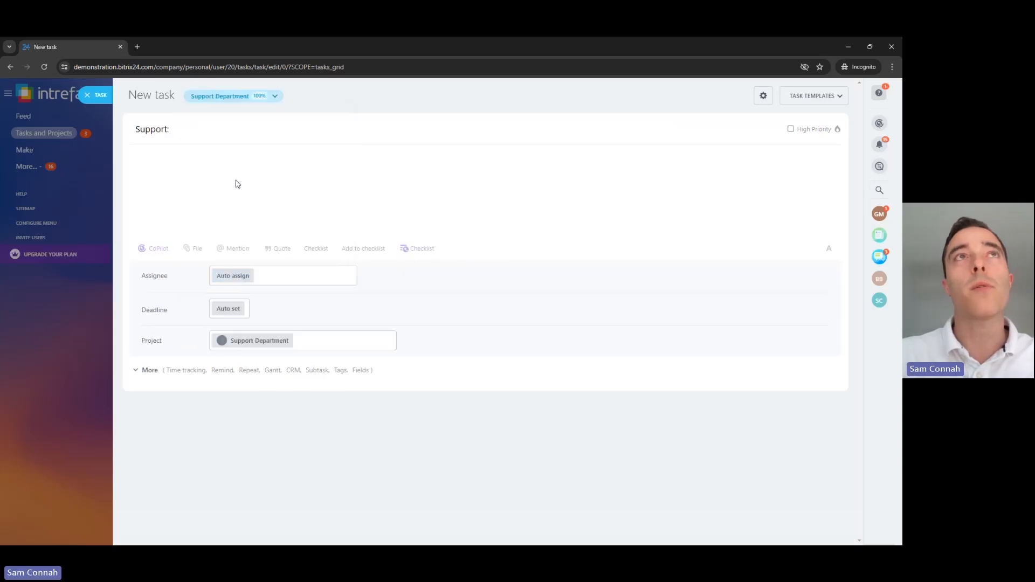
click(204, 135)
text(New Login Problem)
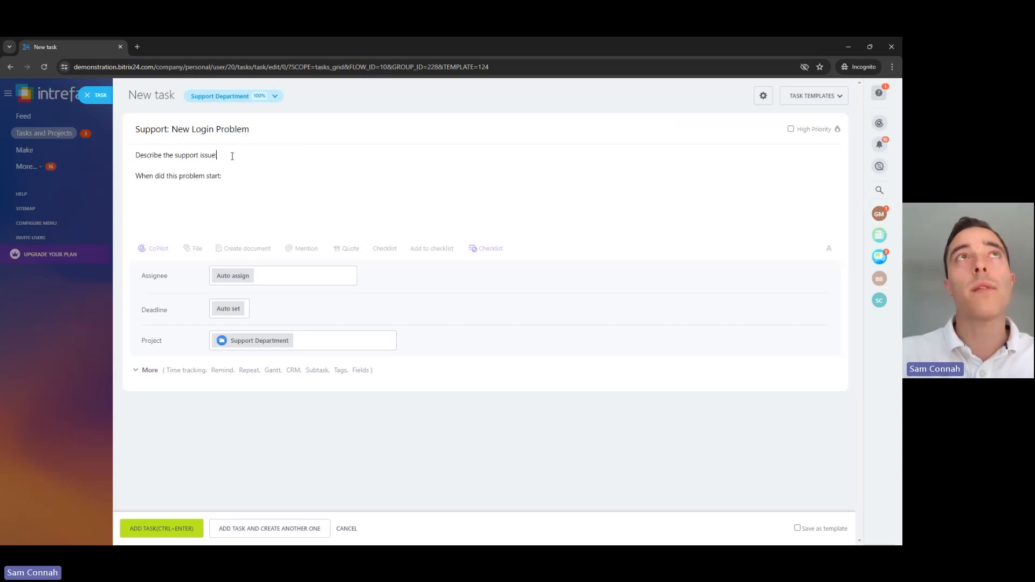
text(: )
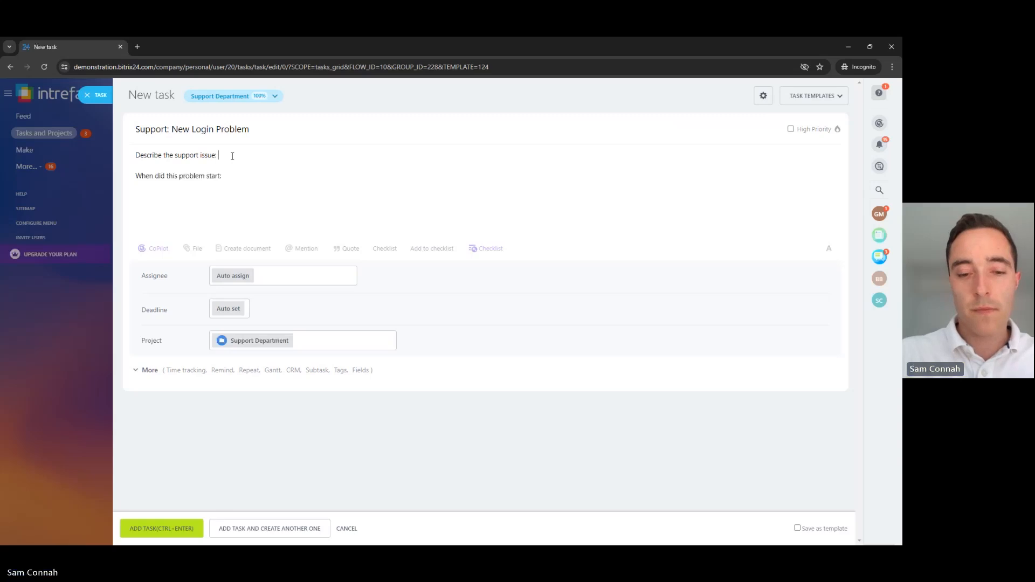
text(I can't login to Bitrix24)
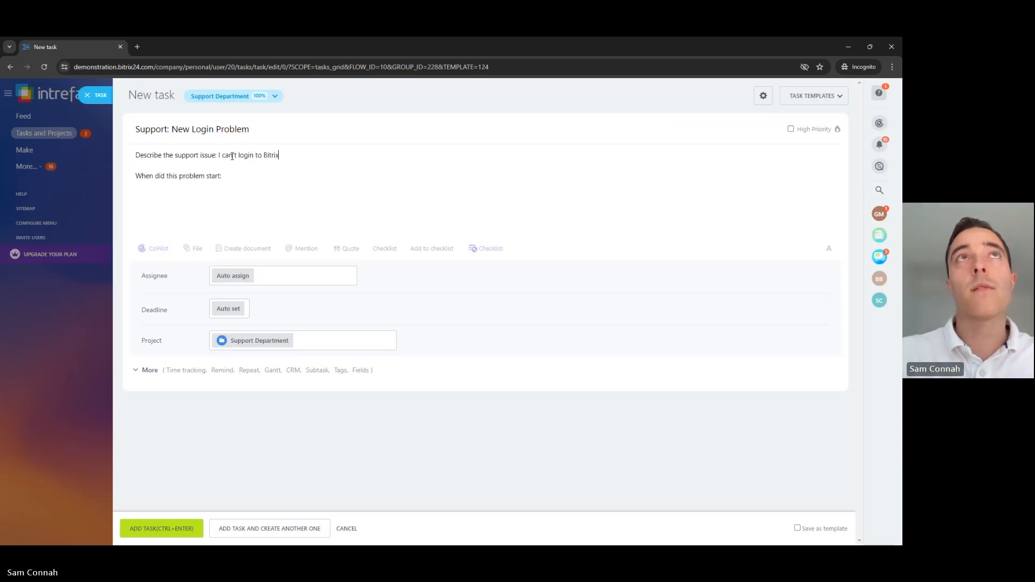
text(Today)
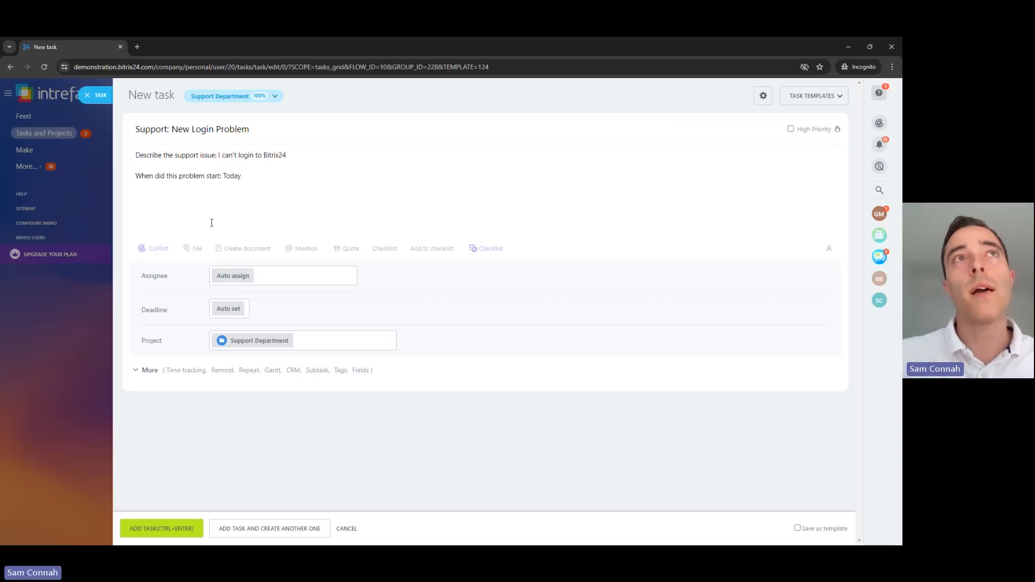
click(145, 524)
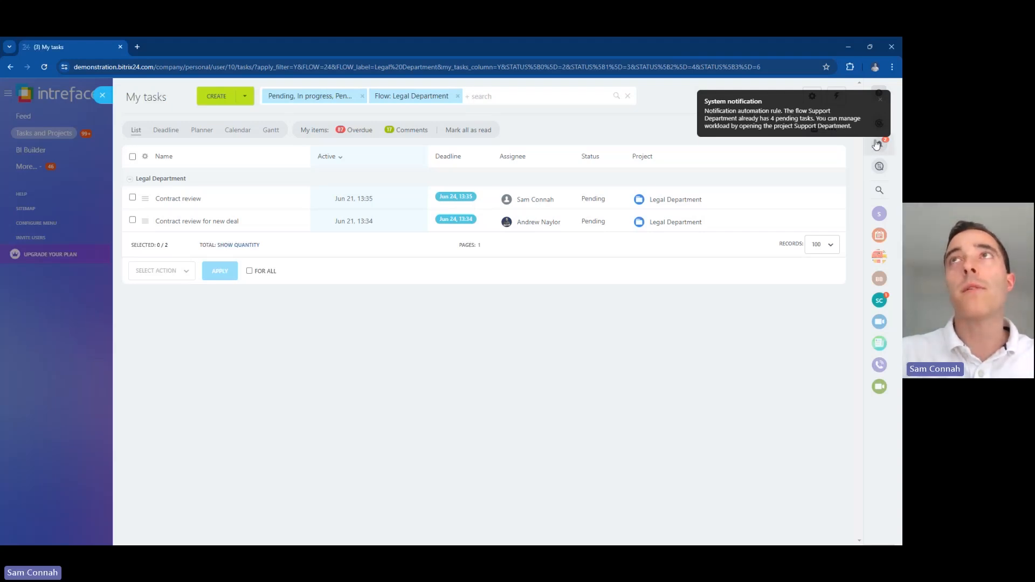
Step: Check the New Login Problem task from notifications, then close it and the notifications panel
click(820, 120)
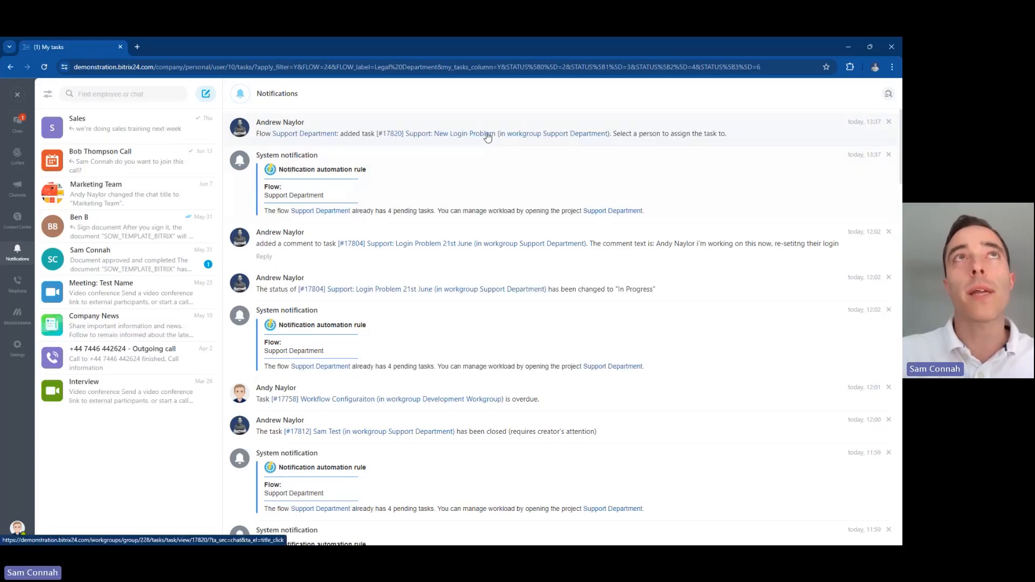
click(509, 135)
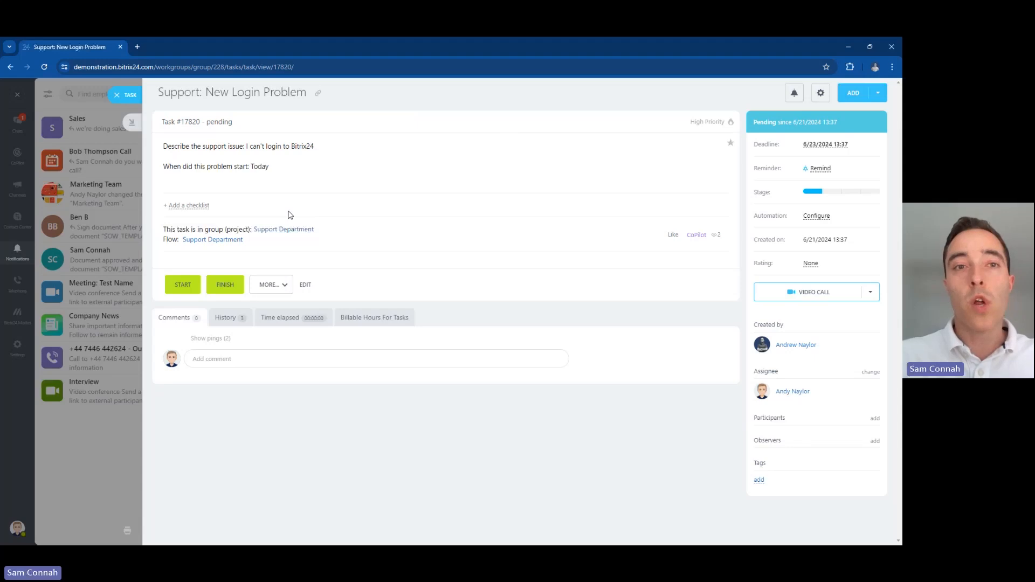
click(119, 96)
click(101, 97)
Step: View the Support Department flow's 5 tasks, then switch to the assignee's My tasks list
click(102, 96)
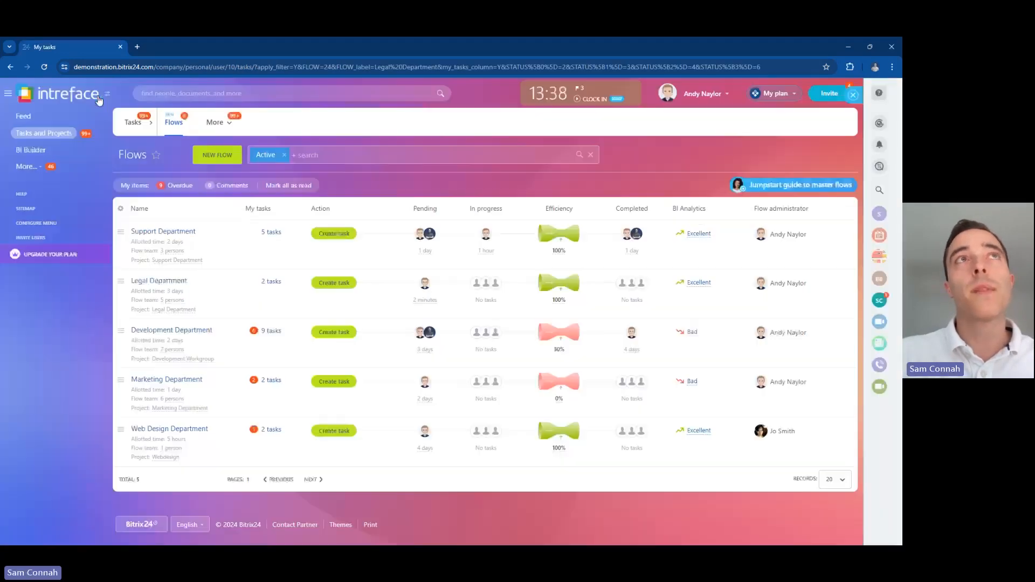
click(272, 239)
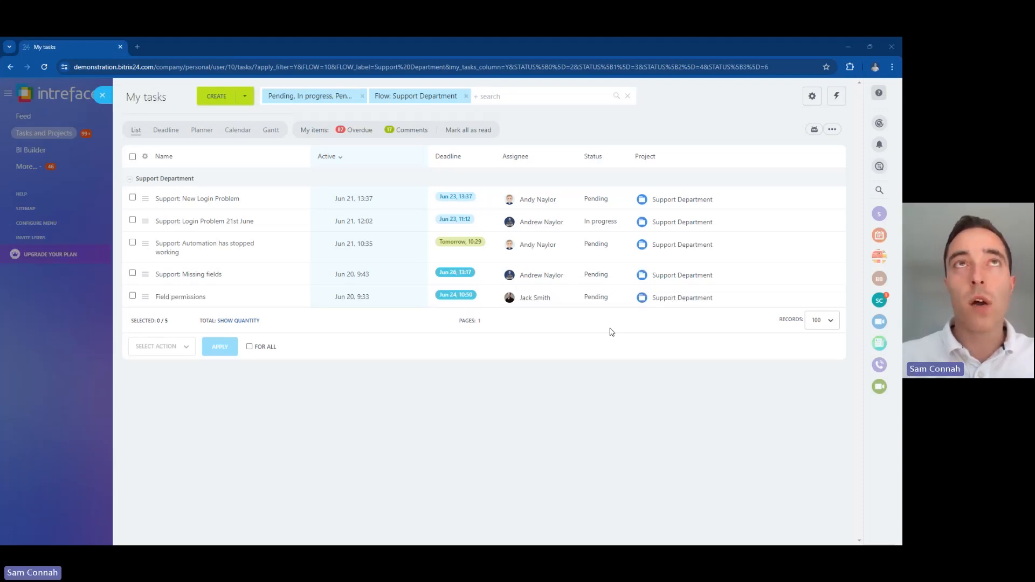
key(alt+Tab)
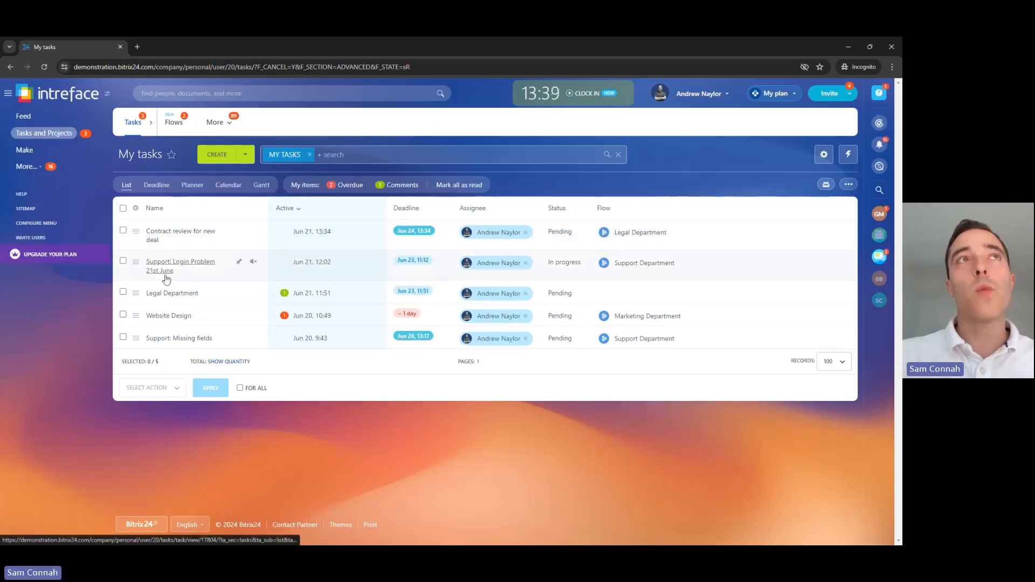
Step: On Support: Login Problem 21st June, post 'This is going to be reviewed @' mentioning a colleague, then finish the task
click(169, 266)
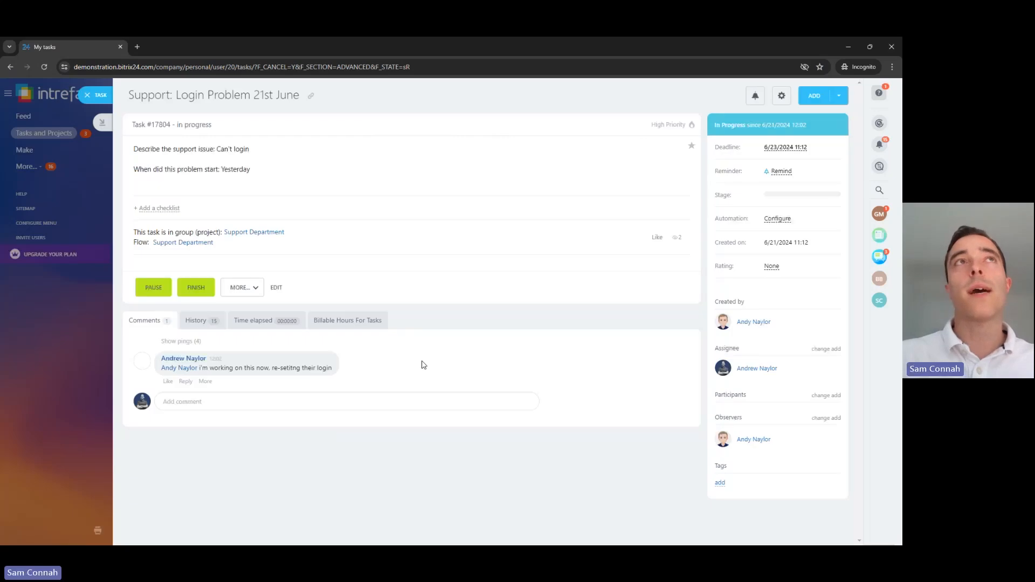
click(219, 400)
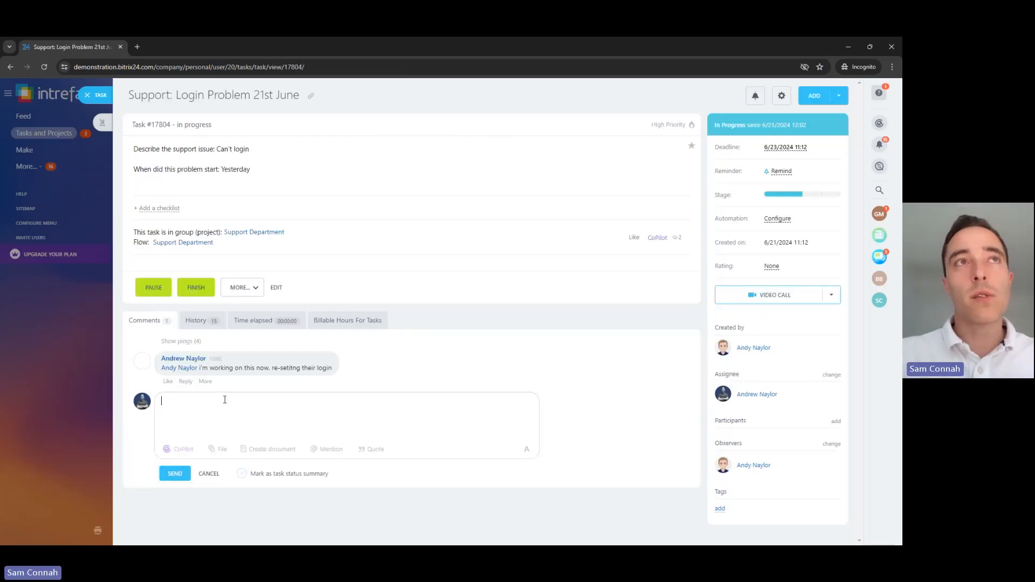
text(This )
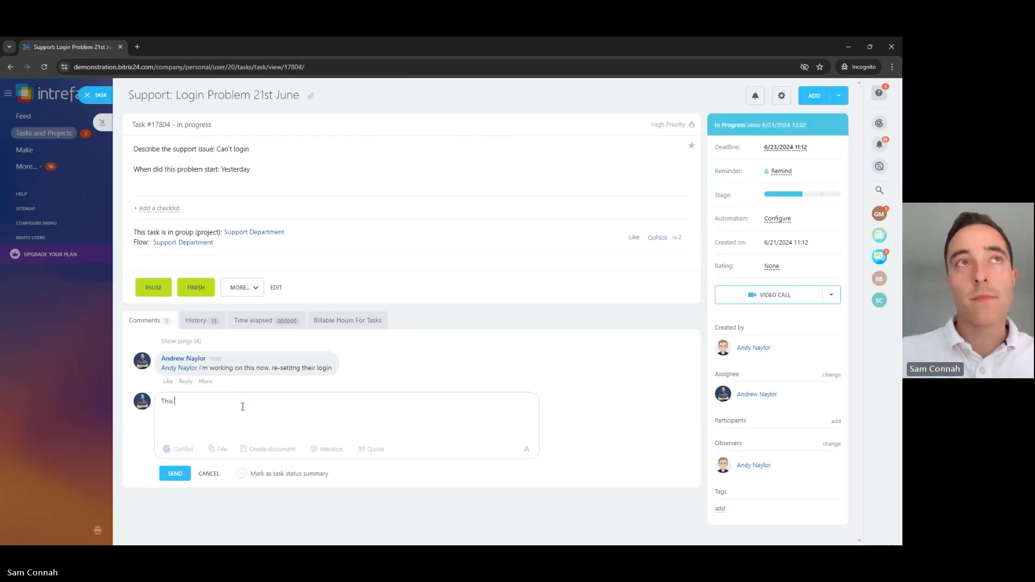
text(is going to)
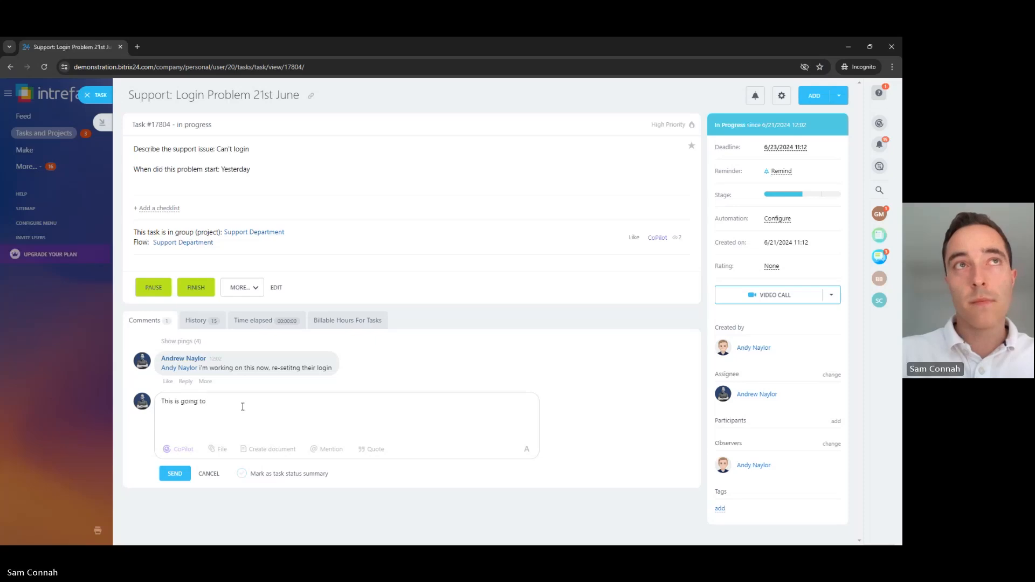
text( be reviewed)
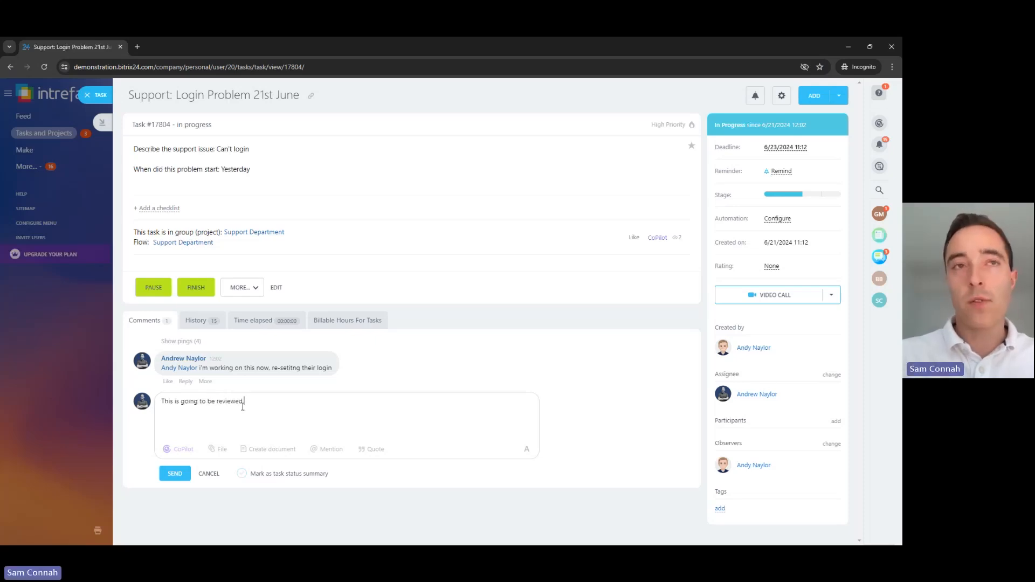
text( @)
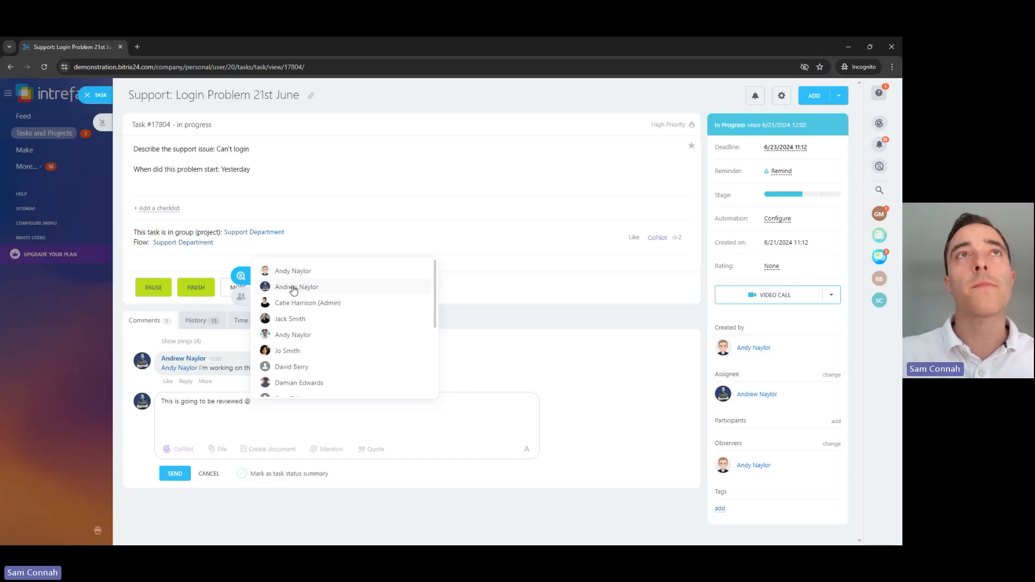
click(295, 270)
click(174, 474)
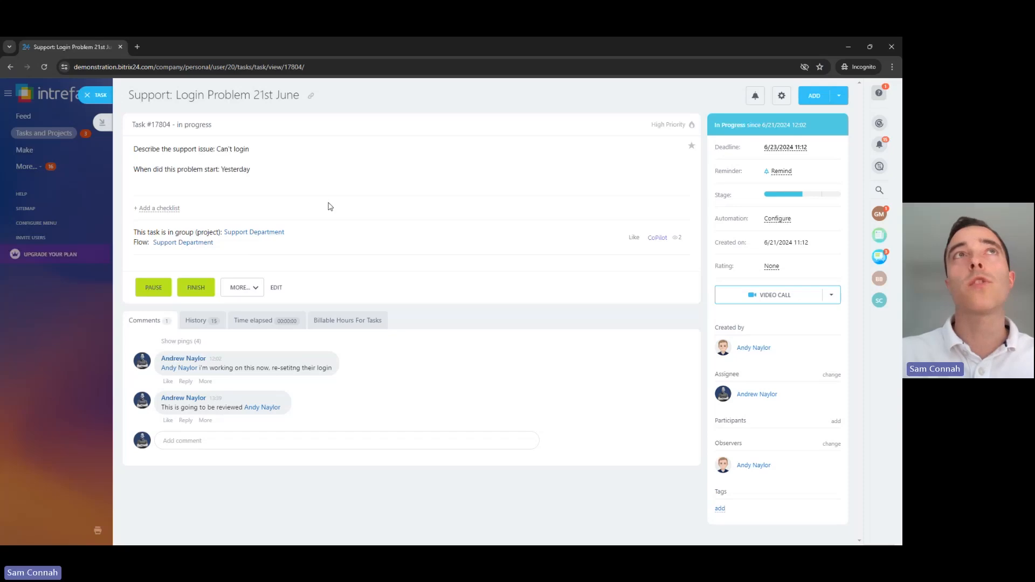
click(197, 288)
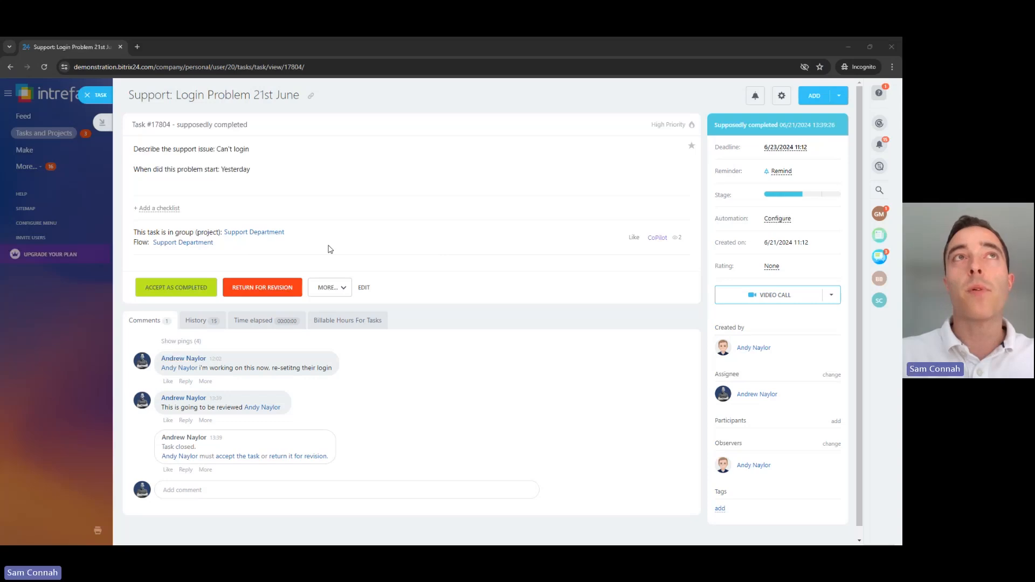
key(alt+Tab)
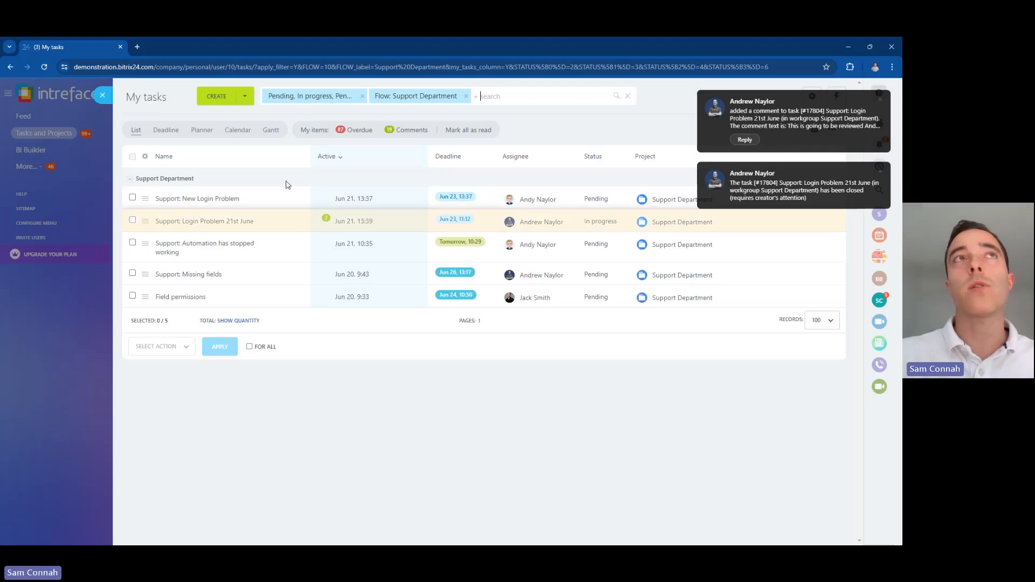
Step: Accept task #17804, Login Problem 21st June, as completed from the creator's task list
click(213, 200)
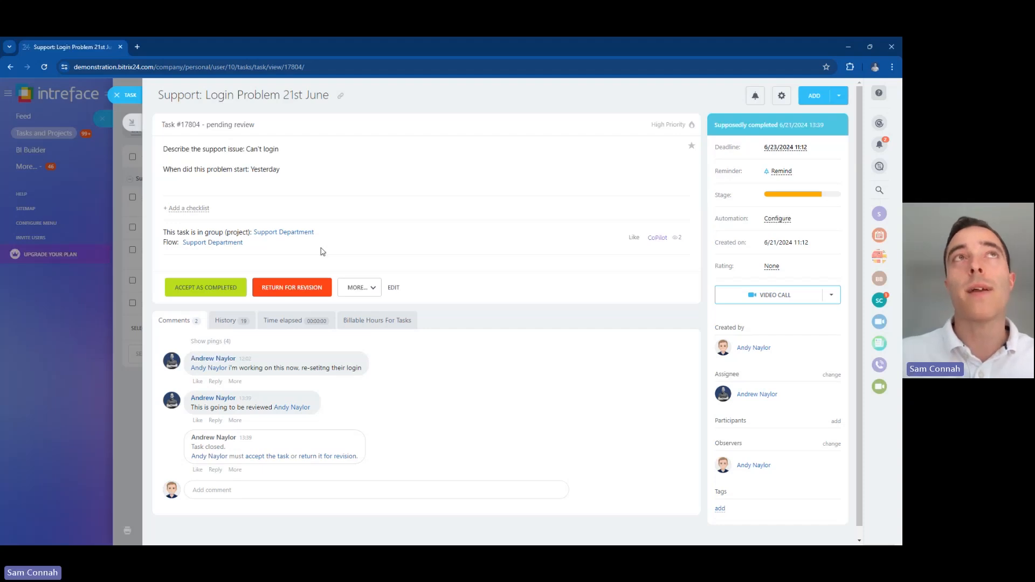
click(187, 291)
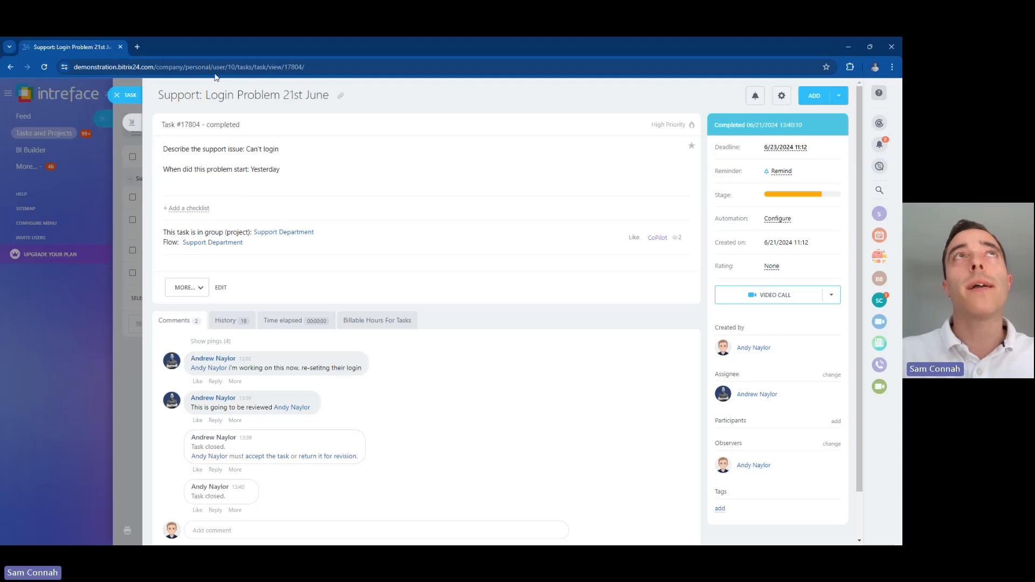
click(116, 101)
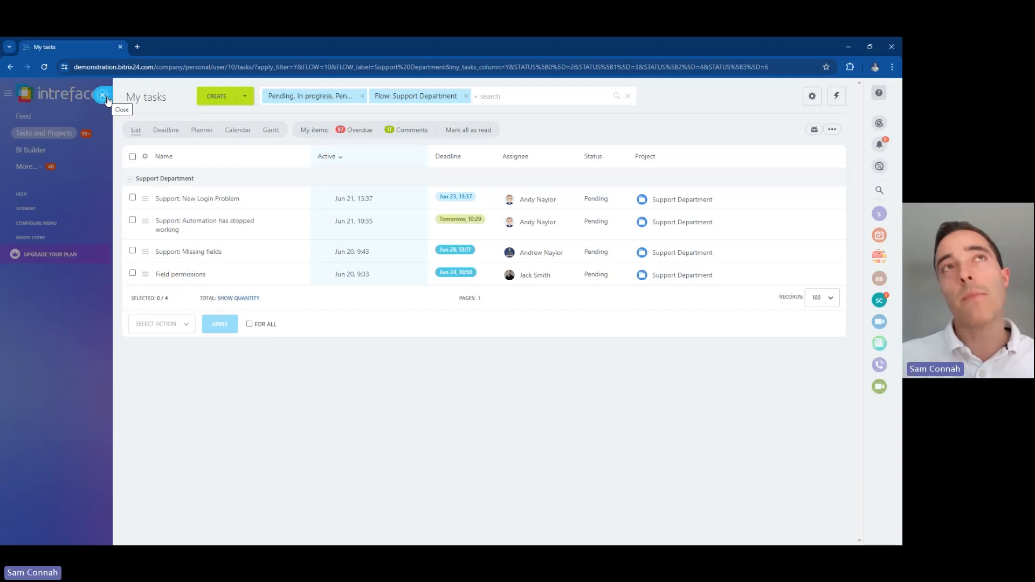
Step: Filter the Flows list to the EFFICIENCY <75% preset, then remove it to restore Active
click(103, 95)
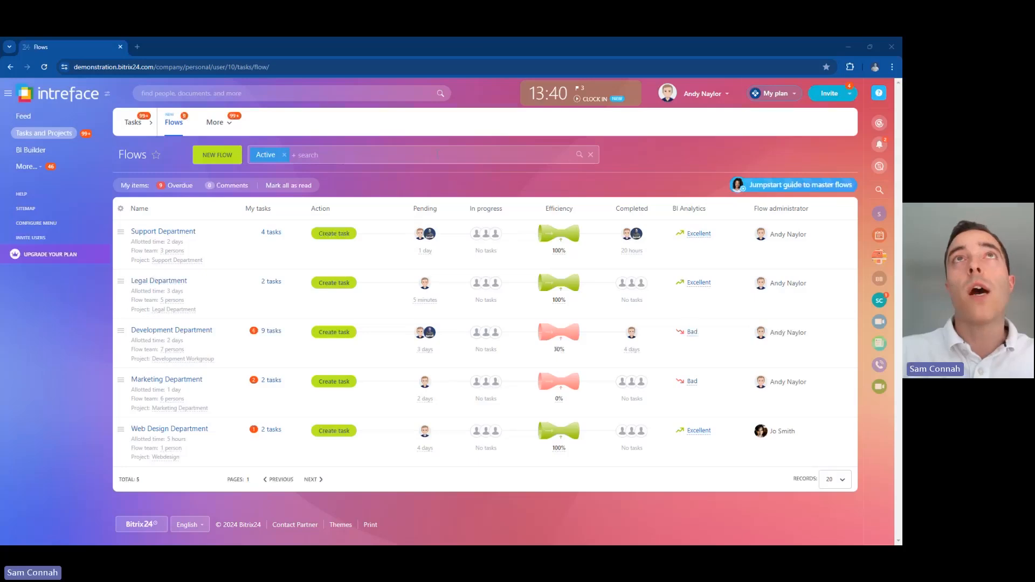
click(492, 155)
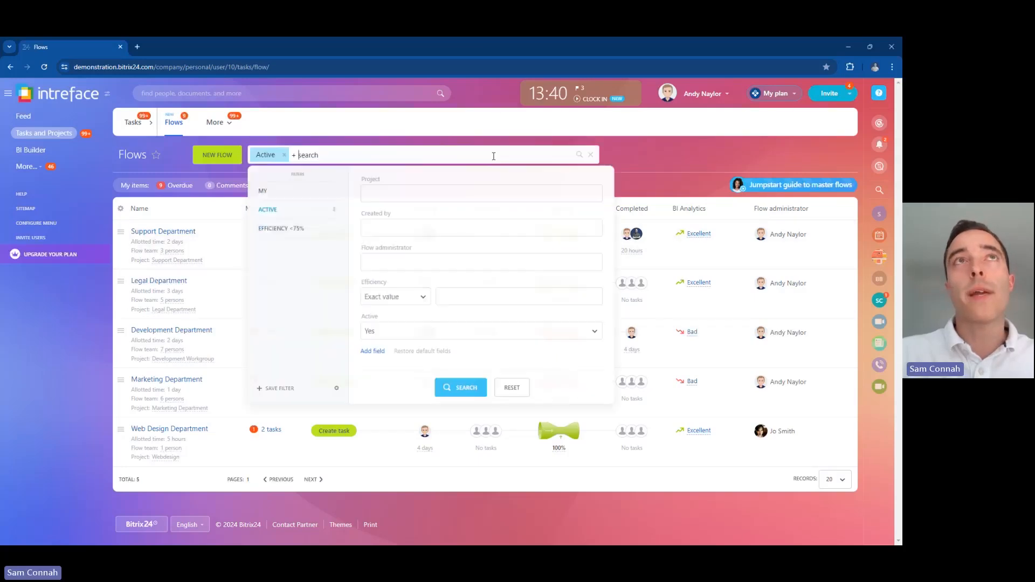
click(278, 231)
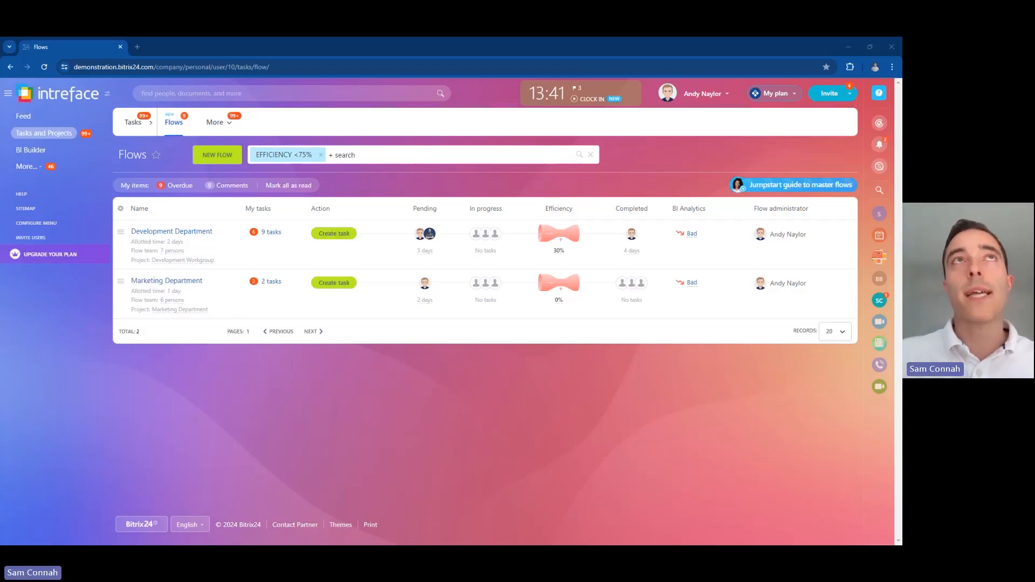
click(321, 155)
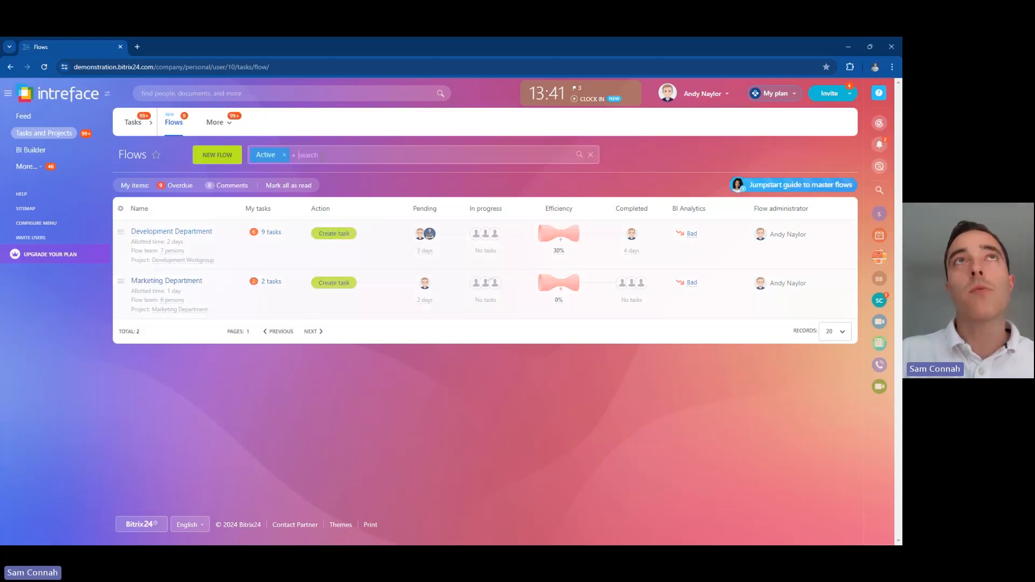